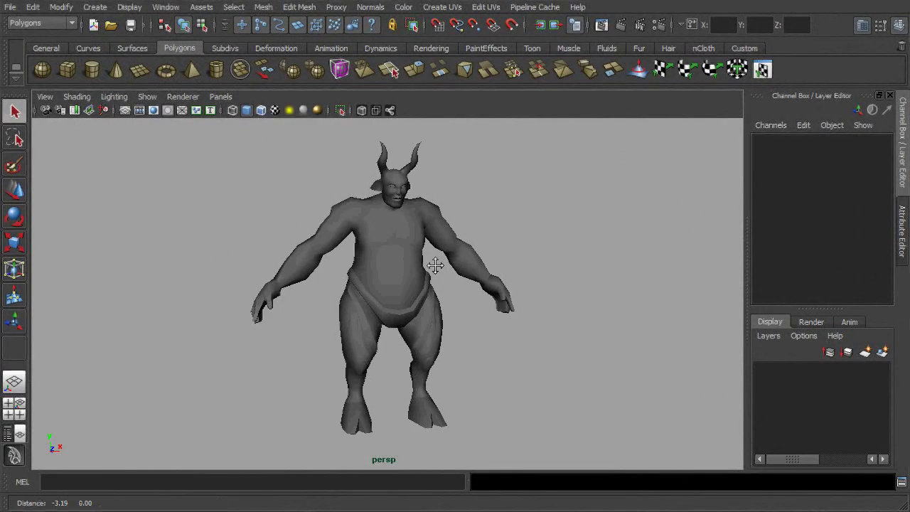
# Orbit the persp view slightly around the beast model with its skeleton showing.
pyautogui.moveTo(443, 270)
pyautogui.keyDown('alt'); pyautogui.mouseDown()
pyautogui.moveTo(457, 270)
pyautogui.moveTo(446, 270)
pyautogui.mouseUp(); pyautogui.keyUp('alt')
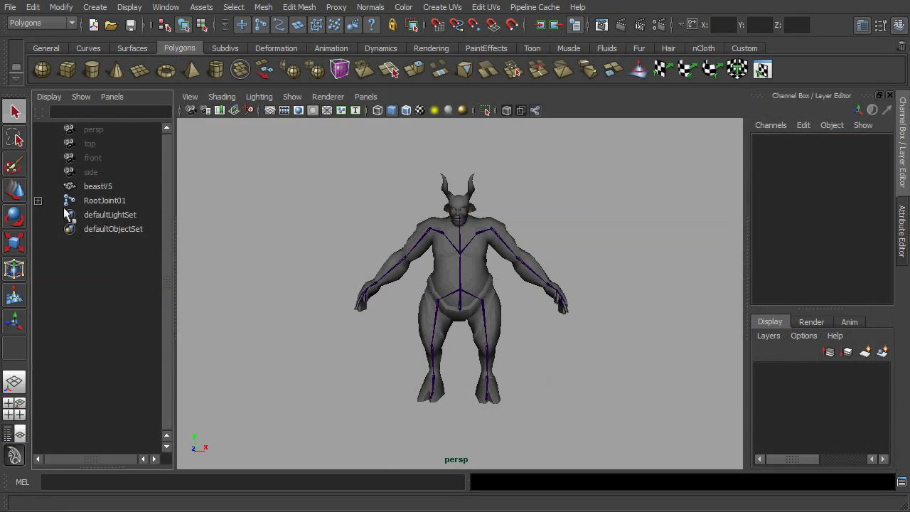
# Expand RootJoint01, select the left arm joint and switch to rotating it.
pyautogui.keyDown('shift'); pyautogui.click(39, 201); pyautogui.keyUp('shift')
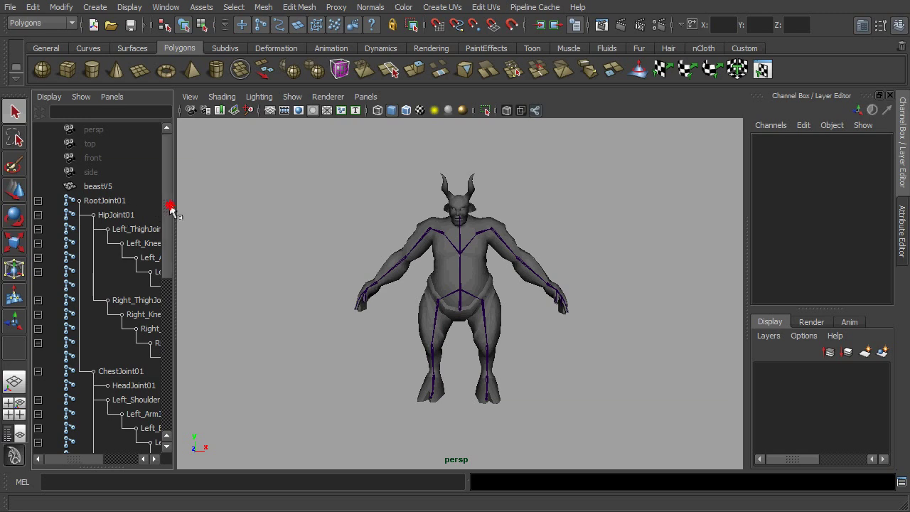
pyautogui.moveTo(171, 207); pyautogui.dragTo(239, 227)
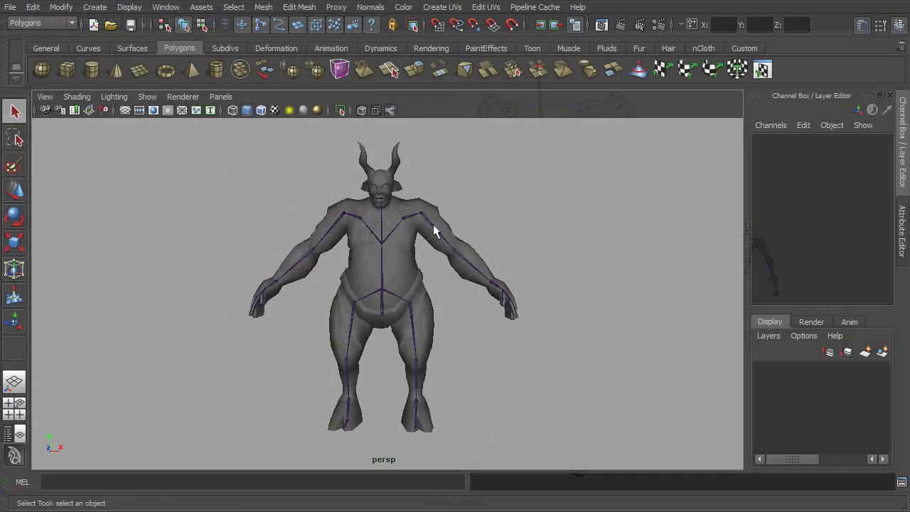
pyautogui.click(435, 231)
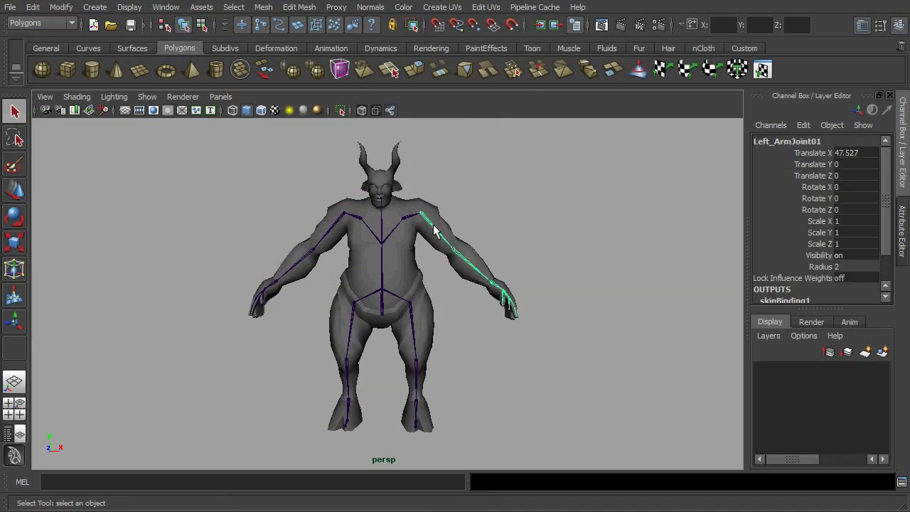
pyautogui.keyDown('alt'); pyautogui.moveTo(449, 233); pyautogui.dragTo(486, 264); pyautogui.keyUp('alt')
pyautogui.press('e')
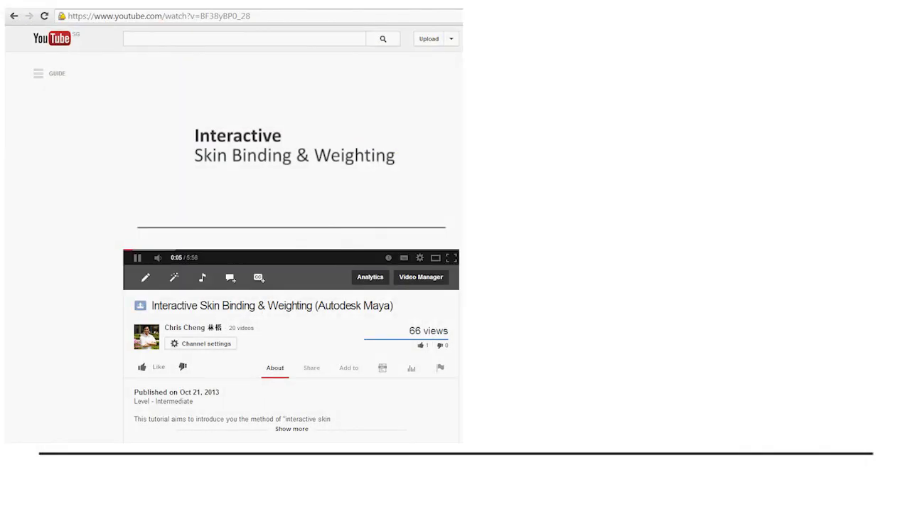
# Skip the tutorial video ahead to around 2:58.
pyautogui.moveTo(174, 248); pyautogui.dragTo(317, 248)
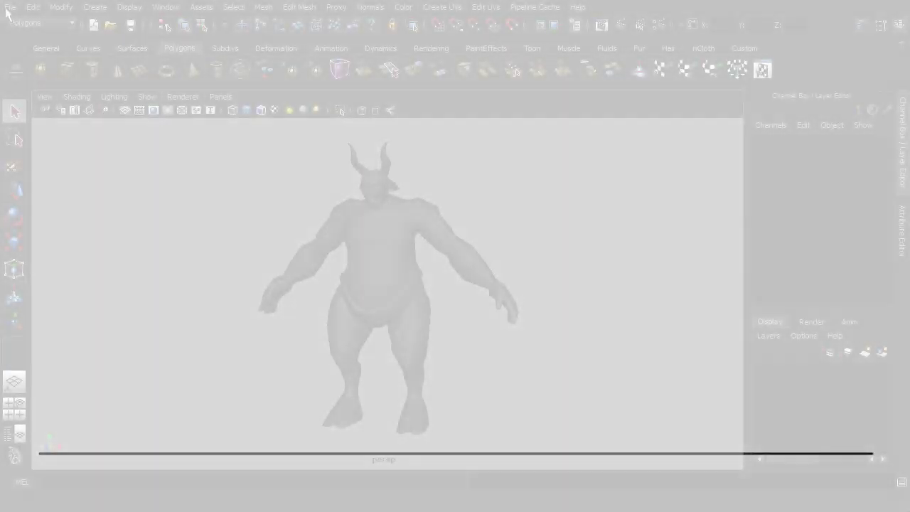
# Choose Export All with FBX export as the file type and review the options.
pyautogui.click(8, 9)
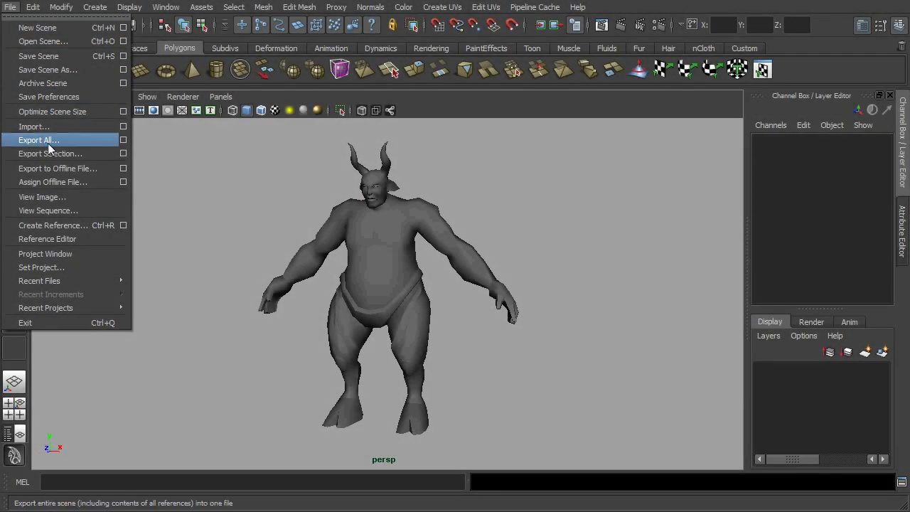
pyautogui.click(47, 143)
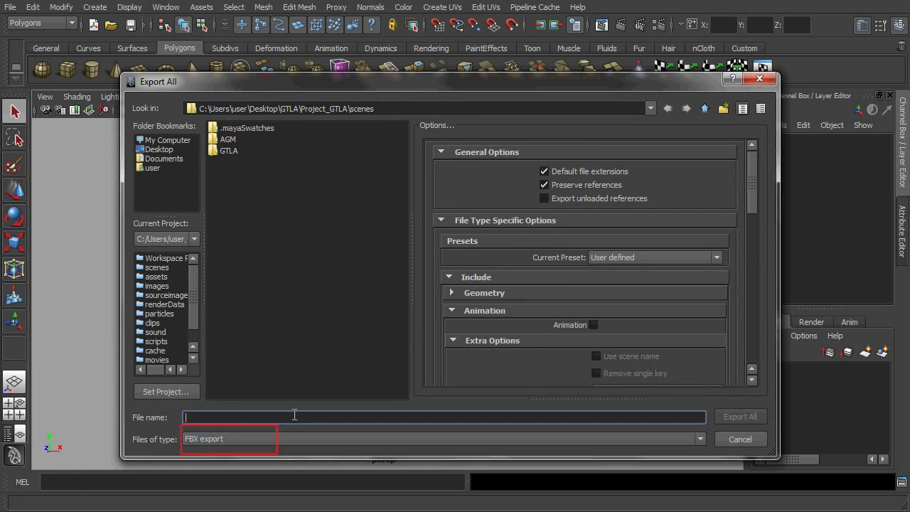
pyautogui.moveTo(751, 207); pyautogui.dragTo(751, 213)
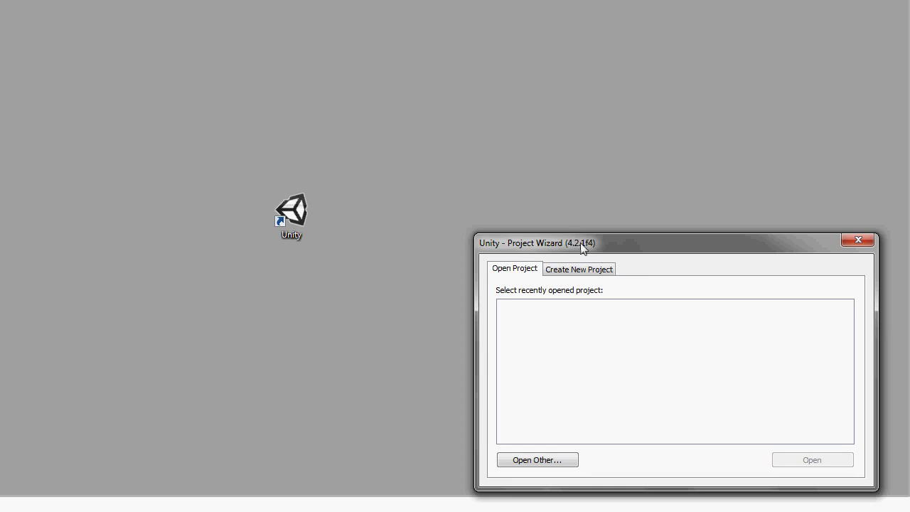
# Create a new project named GameAnimation_Meccanim in the Documents folder.
pyautogui.click(577, 269)
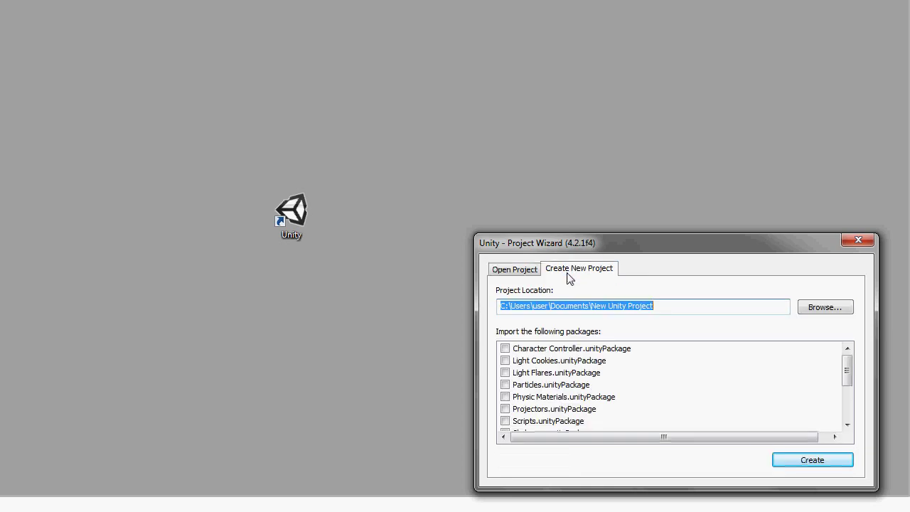
pyautogui.click(691, 305)
pyautogui.press('BackSpace')
pyautogui.press('BackSpace')
pyautogui.press('BackSpace')
pyautogui.press('BackSpace')
pyautogui.press('BackSpace')
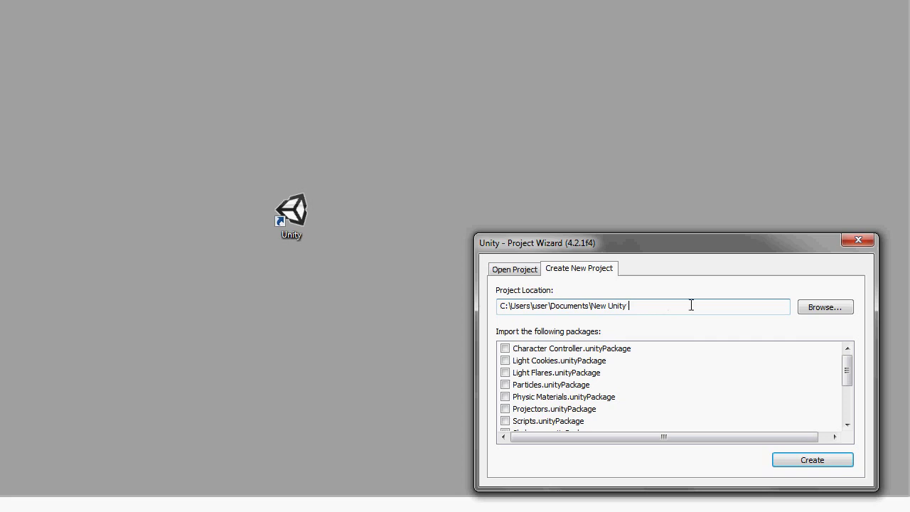
pyautogui.press('BackSpace')
pyautogui.press('BackSpace')
pyautogui.press('BackSpace')
pyautogui.press('BackSpace')
pyautogui.write('Ga')
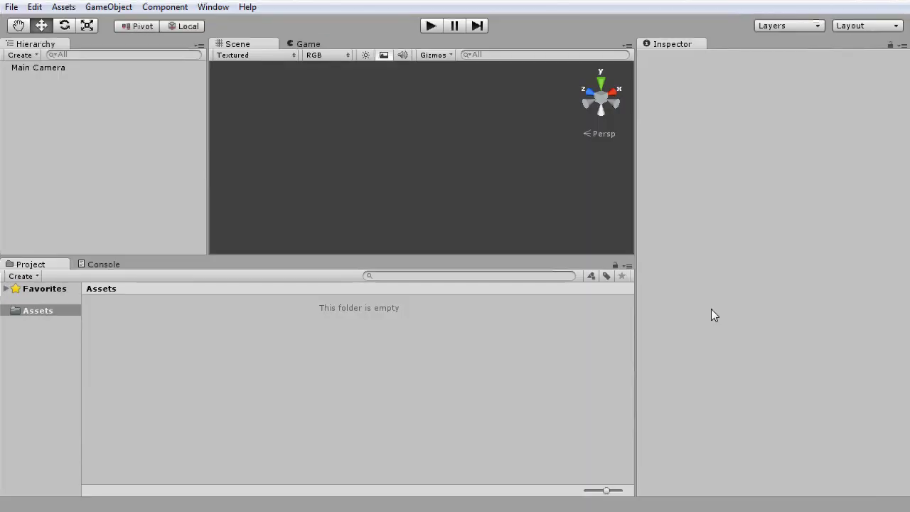
# Switch the editor to the Tall layout.
pyautogui.click(215, 9)
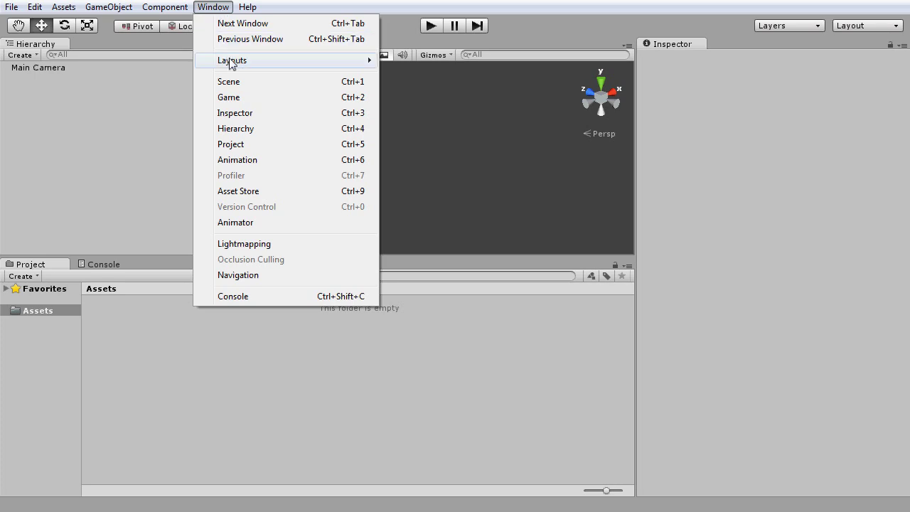
pyautogui.moveTo(221, 61)
pyautogui.click(428, 108)
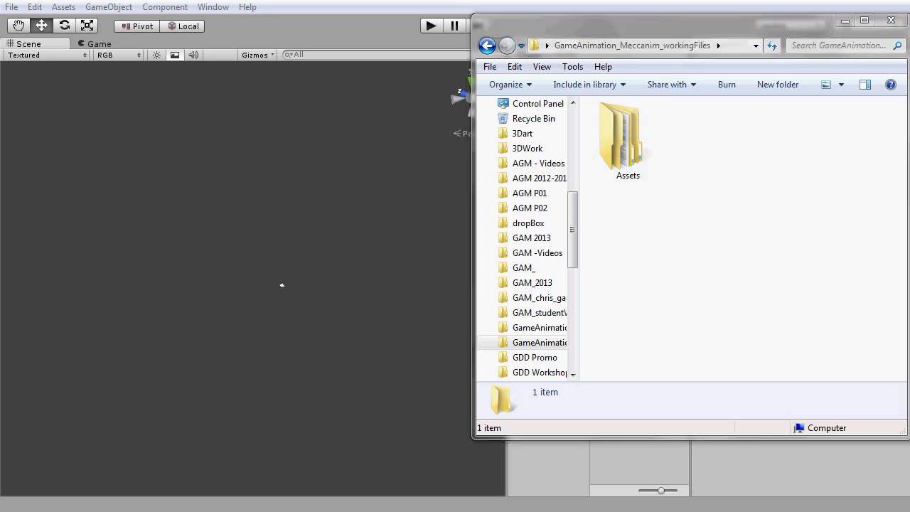
# Open the new project's Assets folder and the working files' Assets folder side by side.
pyautogui.hotkey('alt', 'Tab')
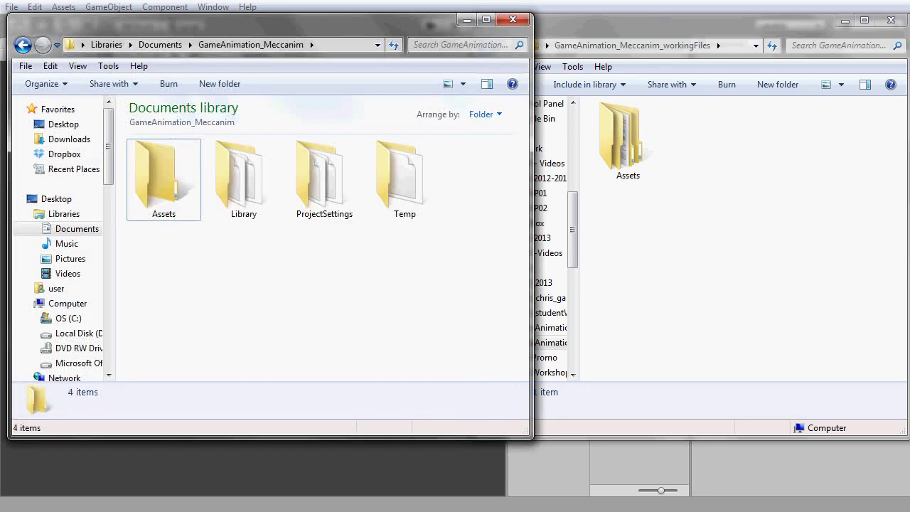
pyautogui.click(331, 46)
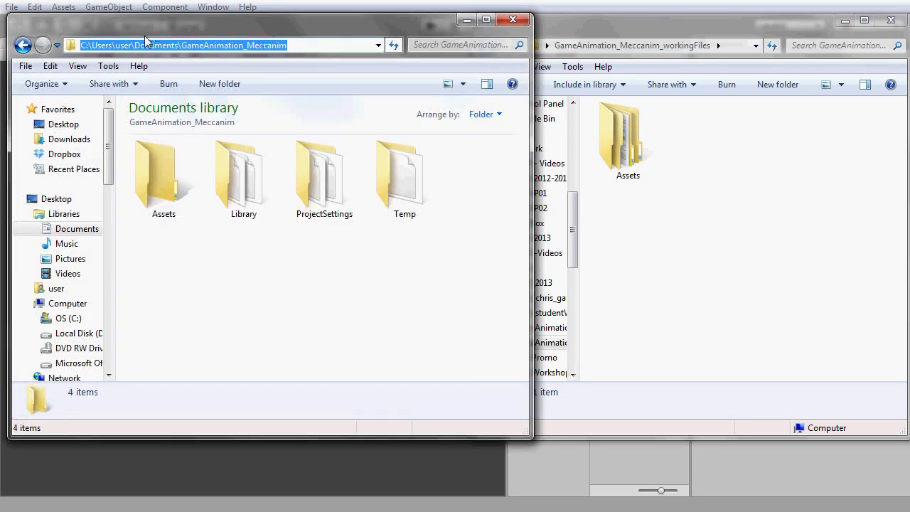
pyautogui.click(219, 271)
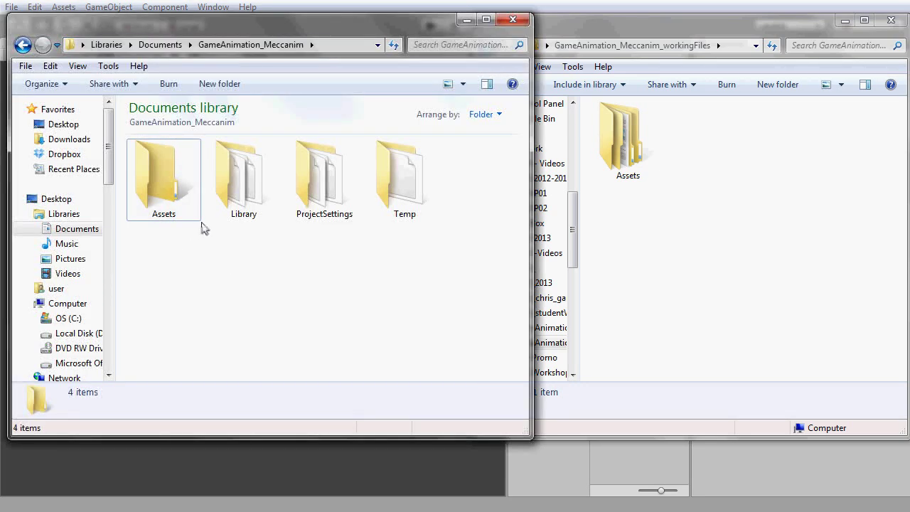
pyautogui.doubleClick(175, 192)
pyautogui.click(732, 205)
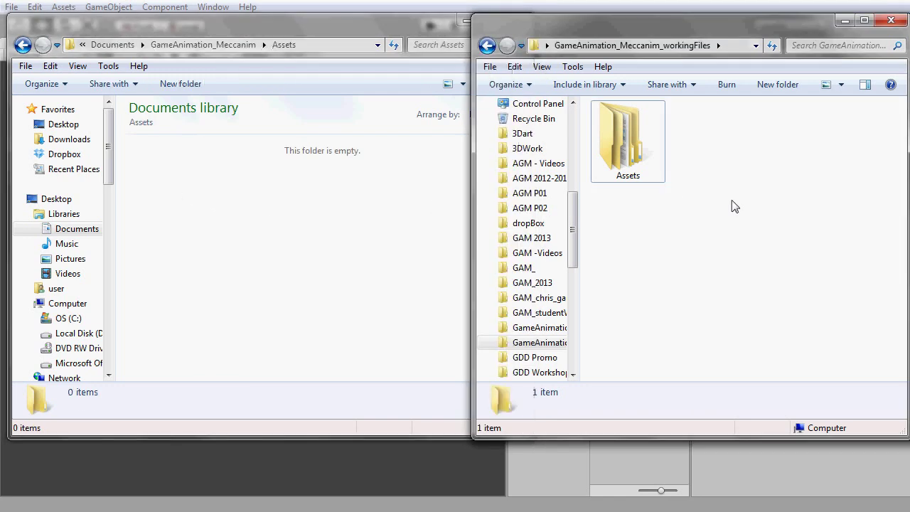
pyautogui.doubleClick(628, 134)
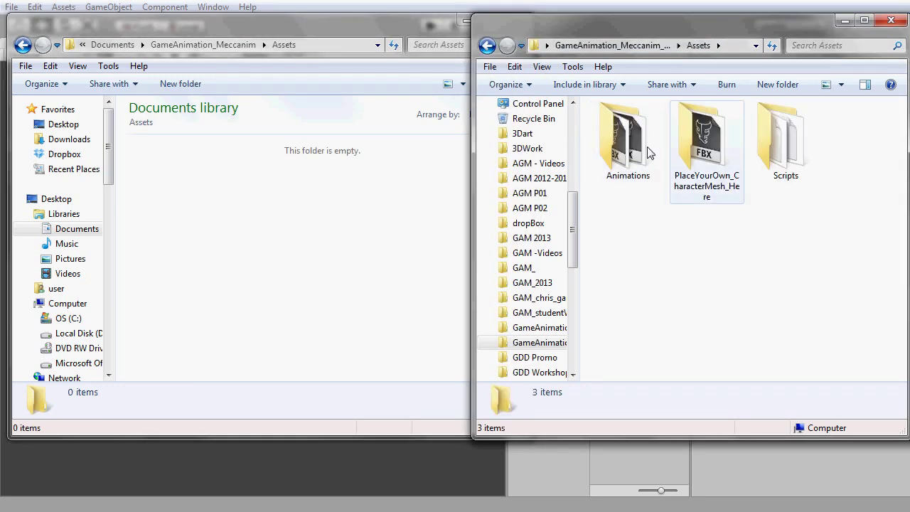
# Copy Animations, PlaceYourOwn_CharacterMesh_Here and Scripts into the project's Assets folder.
pyautogui.moveTo(834, 282); pyautogui.dragTo(591, 100)
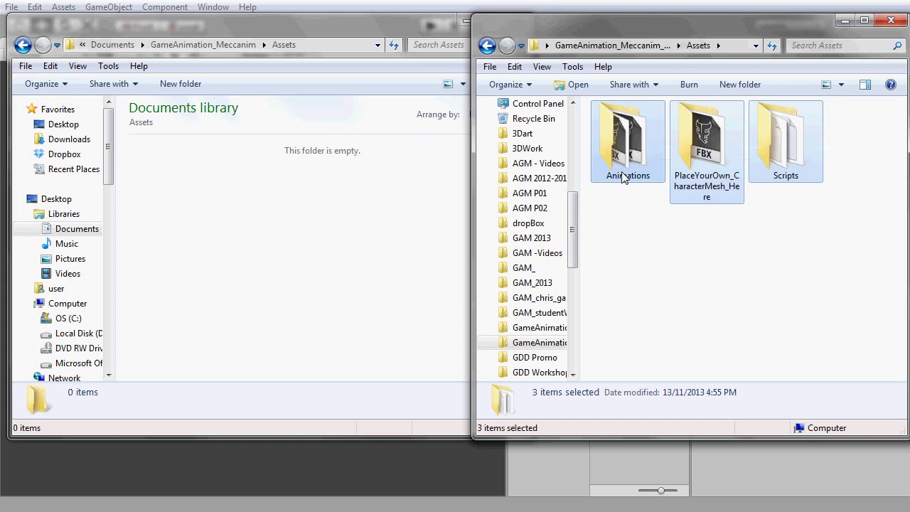
pyautogui.rightClick(628, 158)
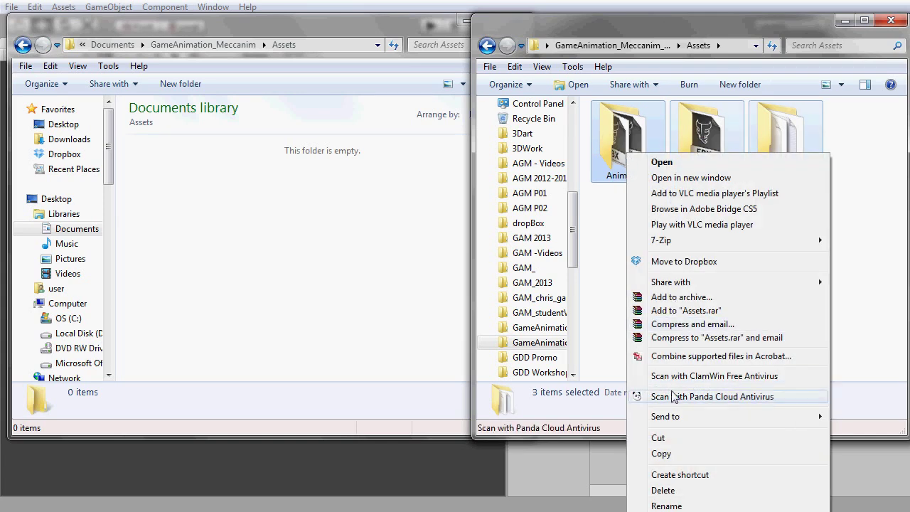
pyautogui.click(660, 451)
pyautogui.click(199, 192)
pyautogui.rightClick(199, 192)
pyautogui.click(220, 283)
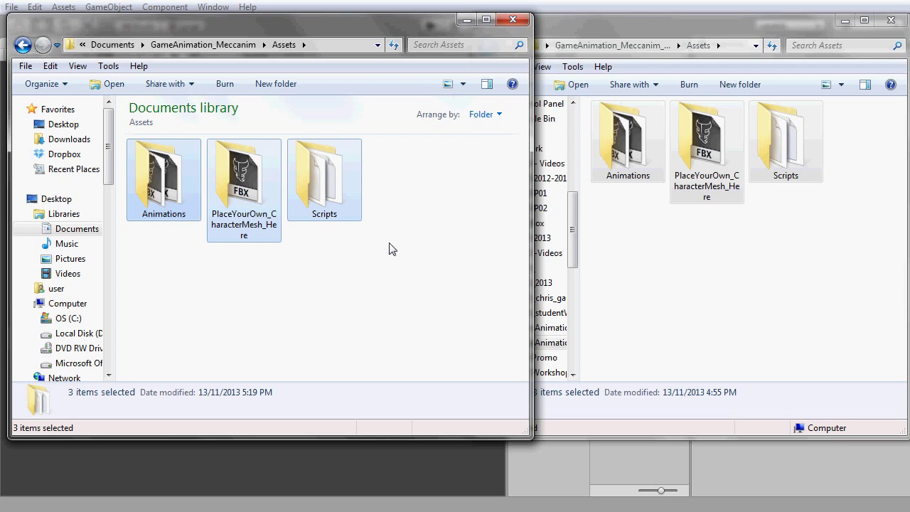
# Check the PlaceYourOwn_CharacterMesh_Here contents, then close the Explorer windows.
pyautogui.click(732, 278)
pyautogui.click(844, 20)
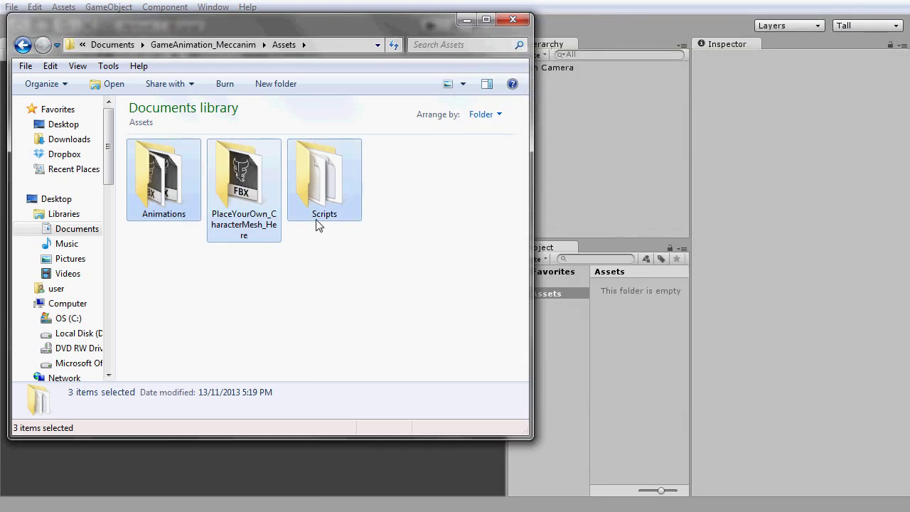
pyautogui.click(335, 252)
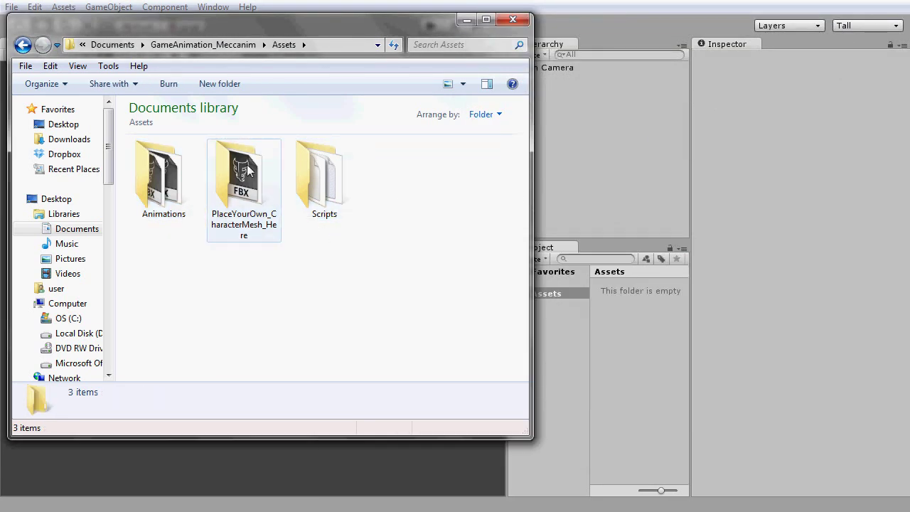
pyautogui.doubleClick(257, 226)
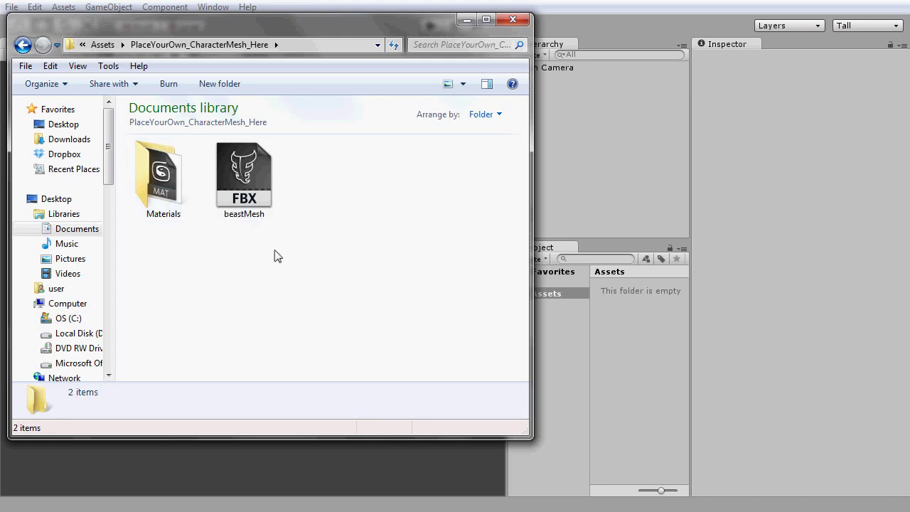
pyautogui.click(107, 44)
pyautogui.hotkey('alt', 'F4')
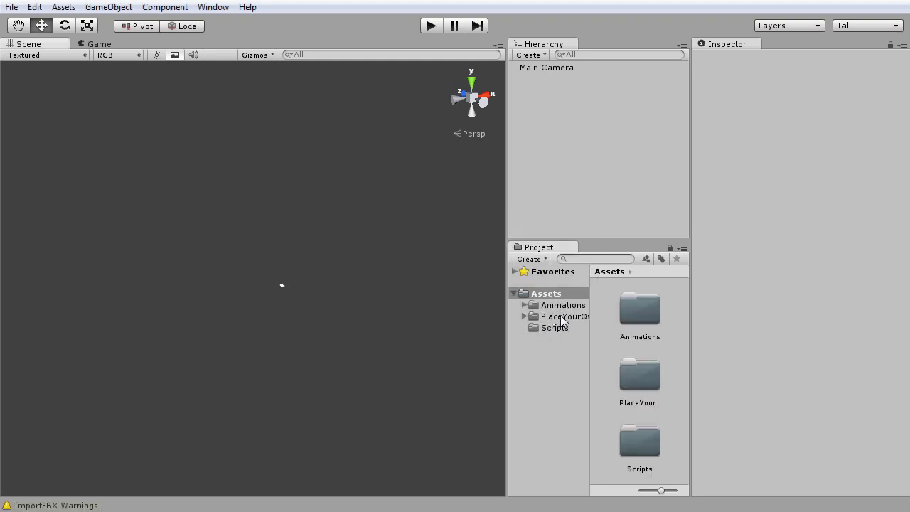
# Browse the imported folders and dock the Game view below the Scene view.
pyautogui.click(562, 327)
pyautogui.click(561, 305)
pyautogui.click(544, 294)
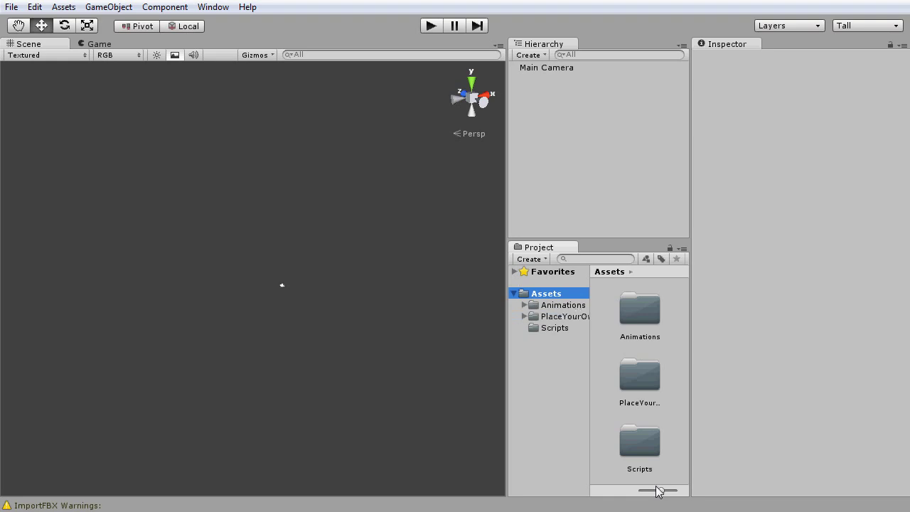
pyautogui.moveTo(659, 491); pyautogui.dragTo(642, 491)
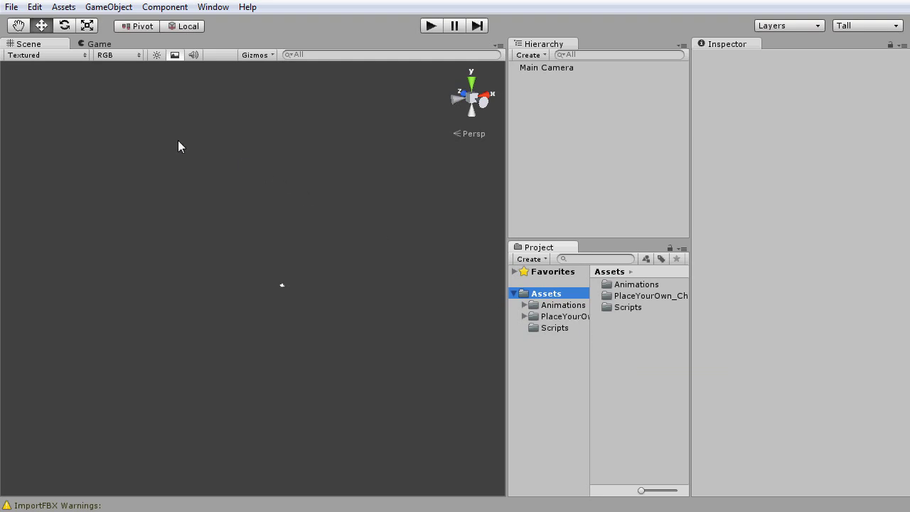
pyautogui.click(98, 43)
pyautogui.click(30, 44)
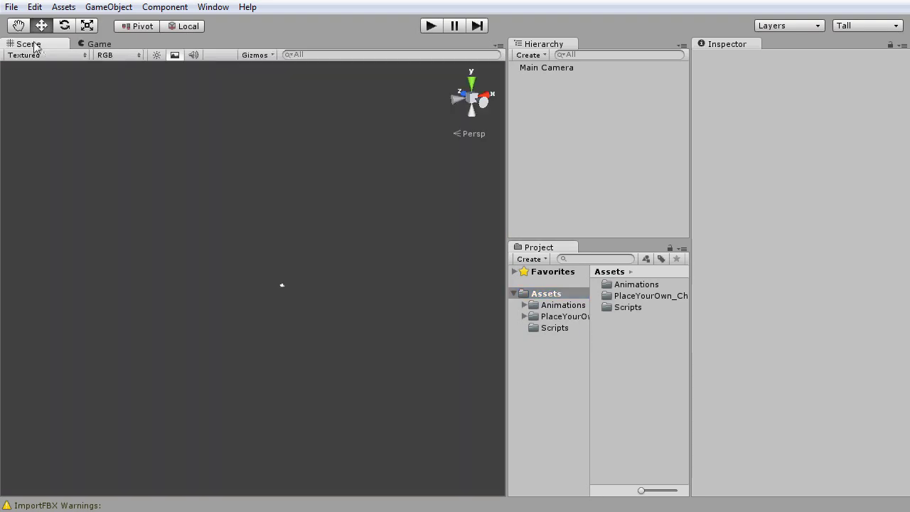
pyautogui.moveTo(96, 44); pyautogui.dragTo(219, 383)
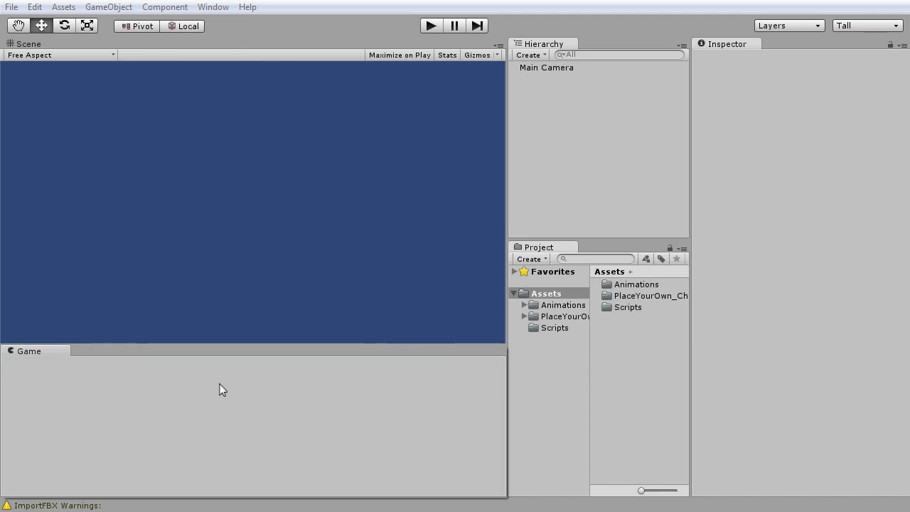
pyautogui.moveTo(273, 340); pyautogui.dragTo(279, 321)
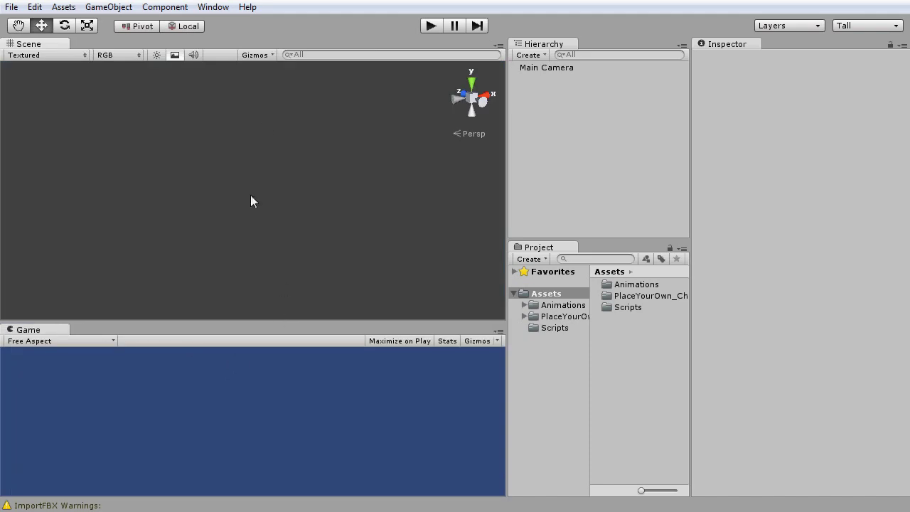
# Add a Plane scaled 20, 20, 20 with Cast Shadows turned off.
pyautogui.click(105, 8)
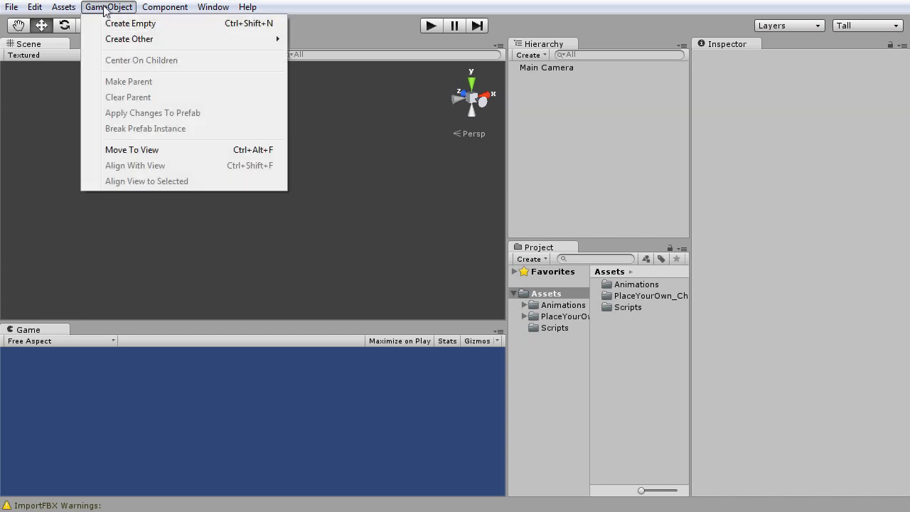
pyautogui.moveTo(116, 40)
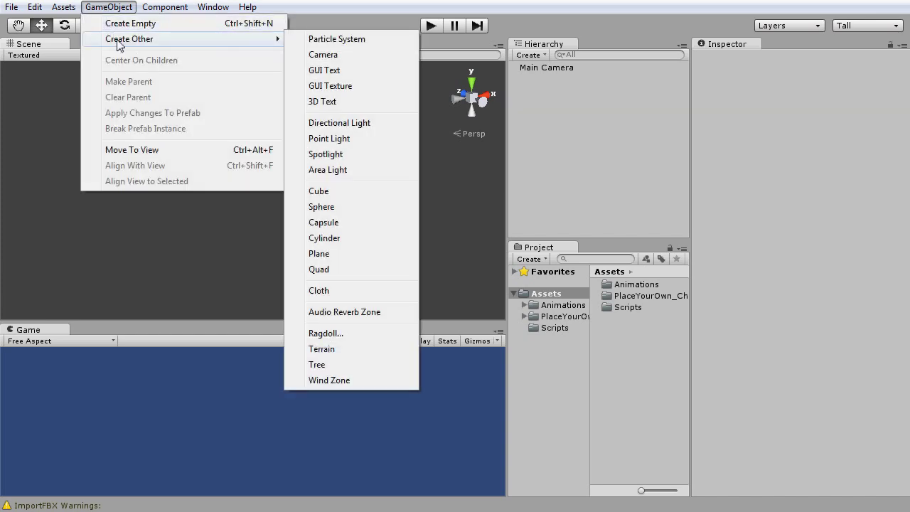
pyautogui.click(357, 254)
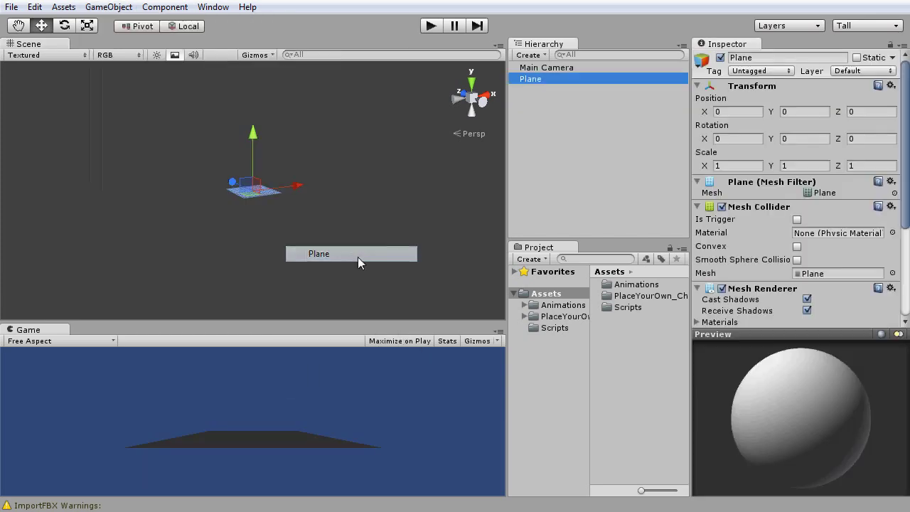
pyautogui.click(739, 165)
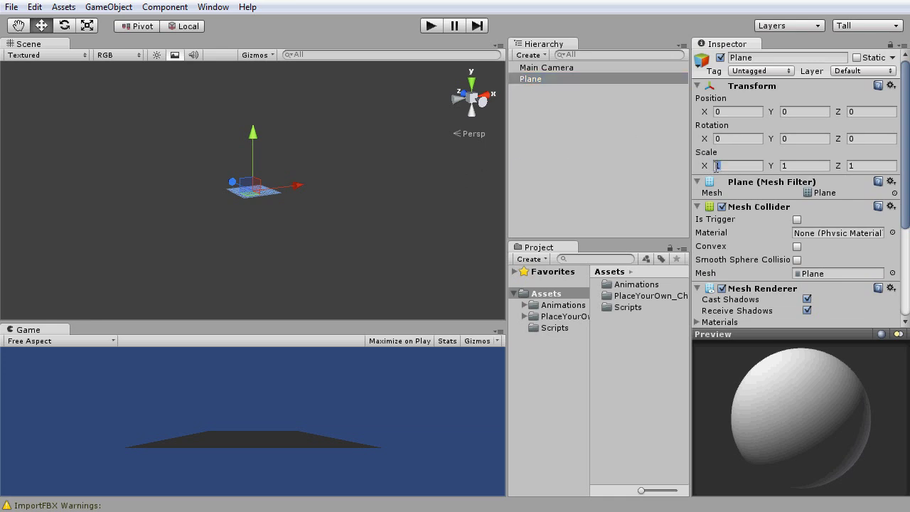
pyautogui.write('20')
pyautogui.press('Tab')
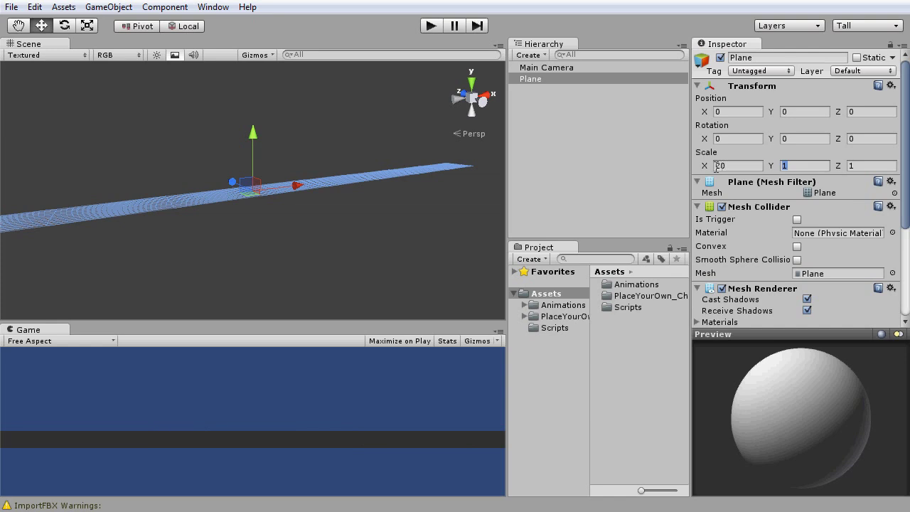
pyautogui.press('Tab')
pyautogui.write('20')
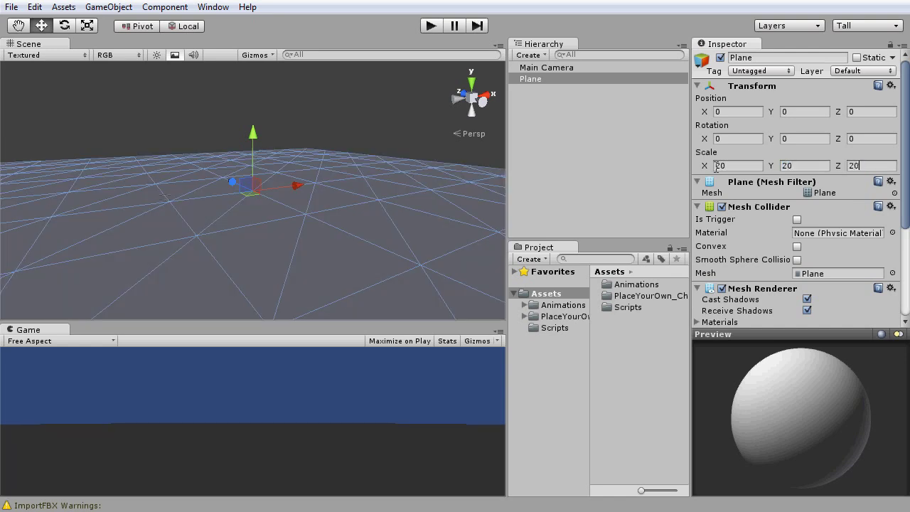
pyautogui.click(749, 189)
pyautogui.moveTo(905, 165)
pyautogui.mouseDown()
pyautogui.moveTo(906, 229)
pyautogui.moveTo(906, 171)
pyautogui.mouseUp()
pyautogui.click(807, 172)
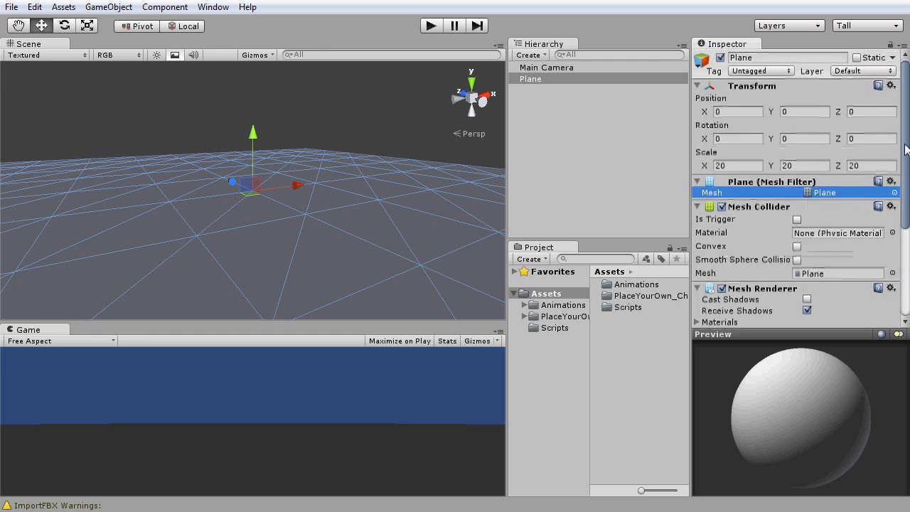
# Drag the beastMesh model from the character folder into the scene.
pyautogui.click(565, 317)
pyautogui.click(635, 284)
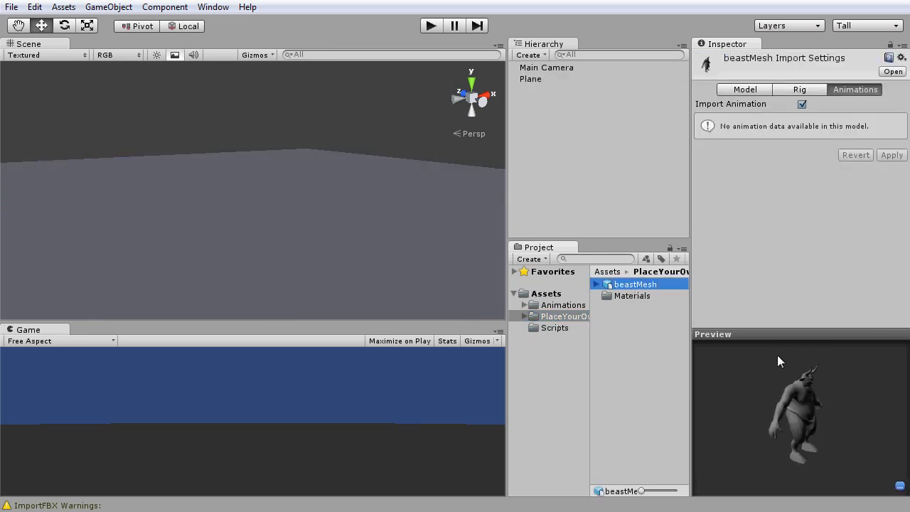
pyautogui.moveTo(777, 355); pyautogui.dragTo(761, 416)
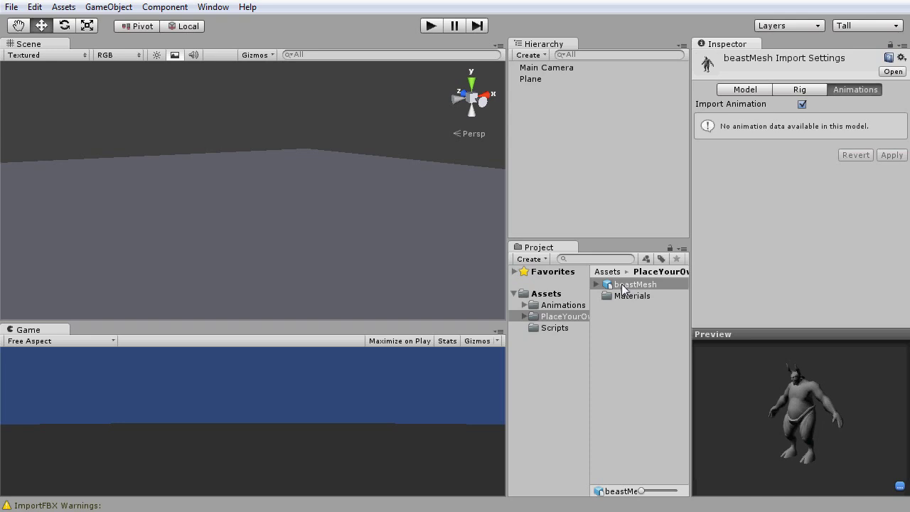
pyautogui.moveTo(626, 285); pyautogui.dragTo(586, 146)
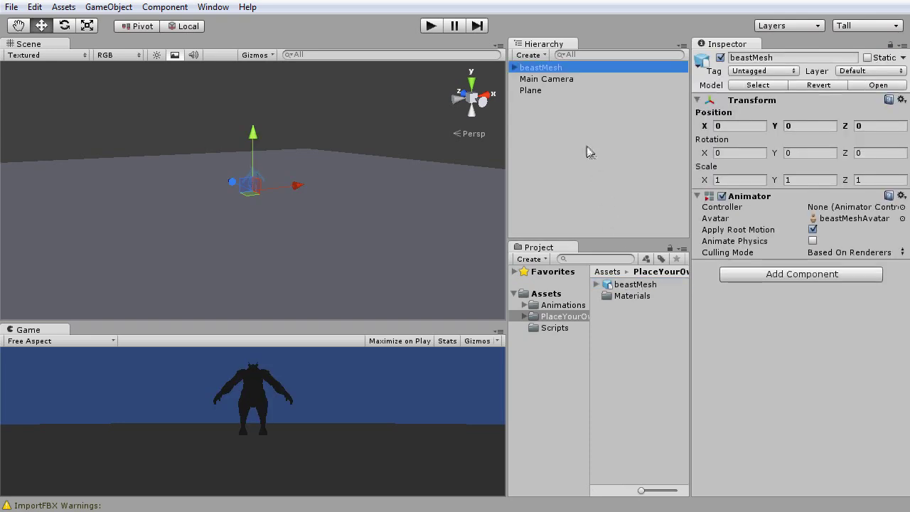
pyautogui.keyDown('alt'); pyautogui.moveTo(229, 195); pyautogui.dragTo(409, 217); pyautogui.keyUp('alt')
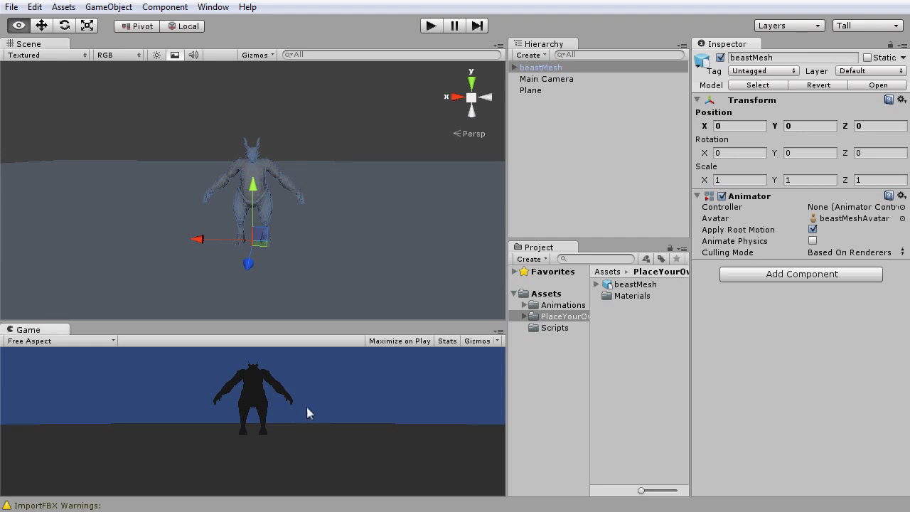
pyautogui.keyDown('alt'); pyautogui.moveTo(371, 199); pyautogui.dragTo(331, 197); pyautogui.keyUp('alt')
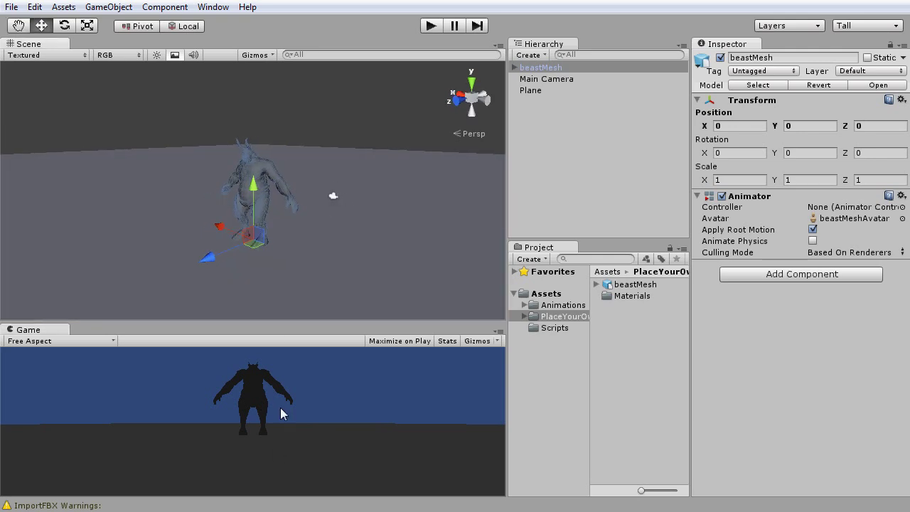
# Set Main Camera to position 0, 5, 8 and rotation 12, 180, 0.
pyautogui.click(552, 80)
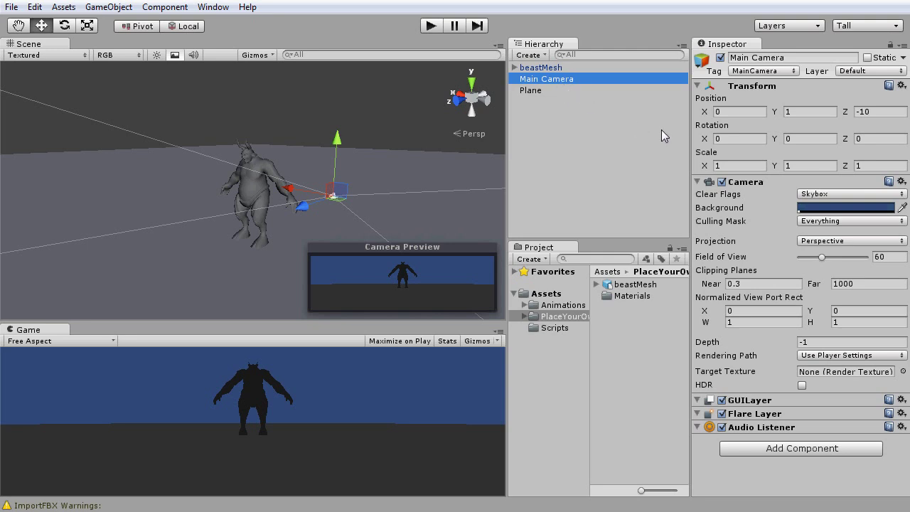
pyautogui.click(820, 139)
pyautogui.write('180')
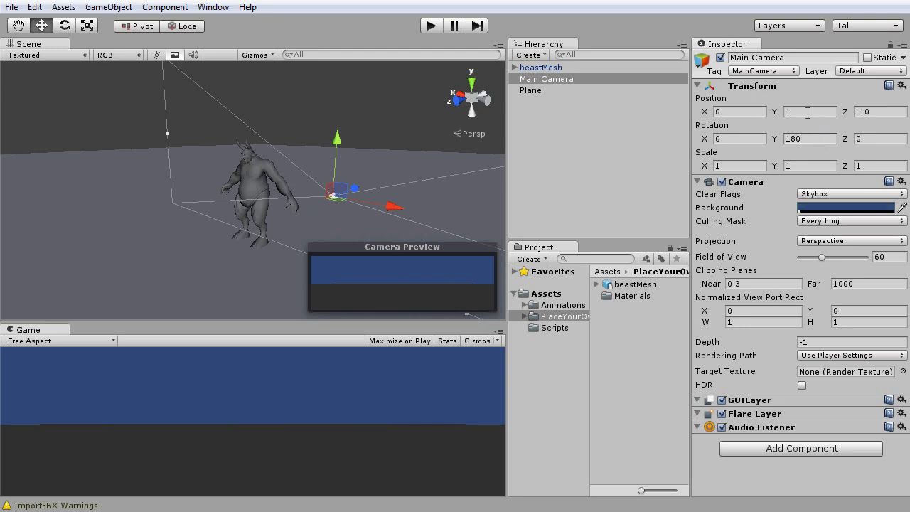
pyautogui.press('Tab')
pyautogui.write('8')
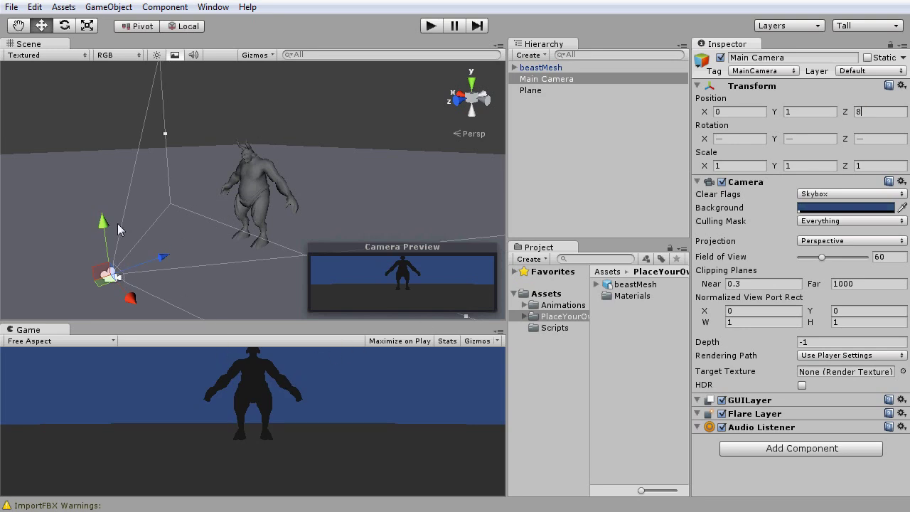
pyautogui.click(796, 111)
pyautogui.write('5')
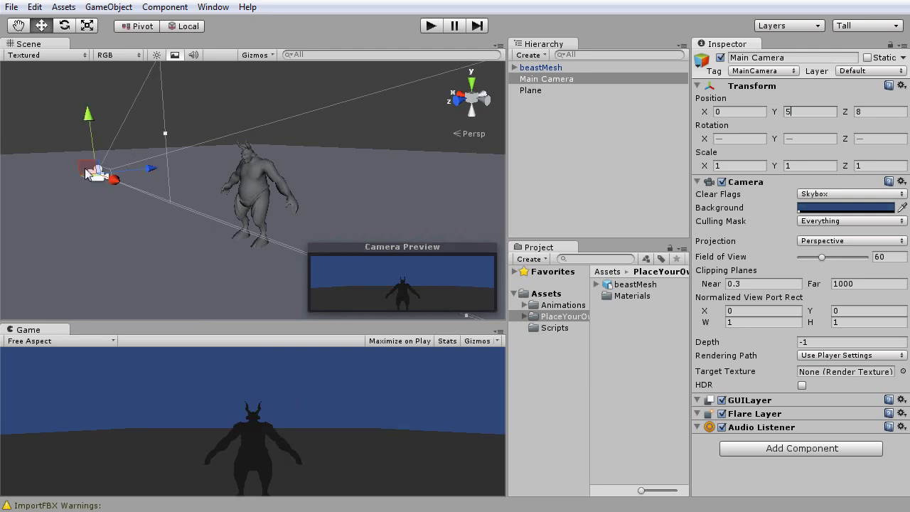
pyautogui.click(734, 138)
pyautogui.write('12')
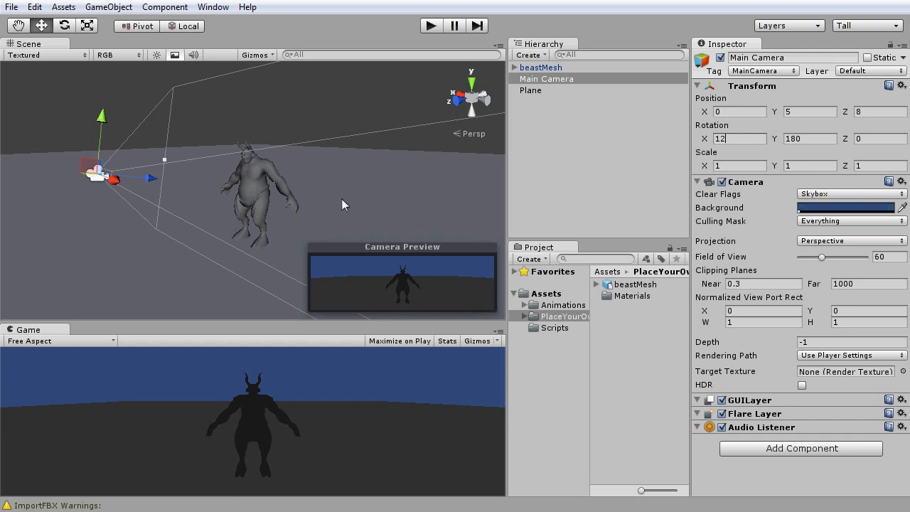
pyautogui.click(370, 166)
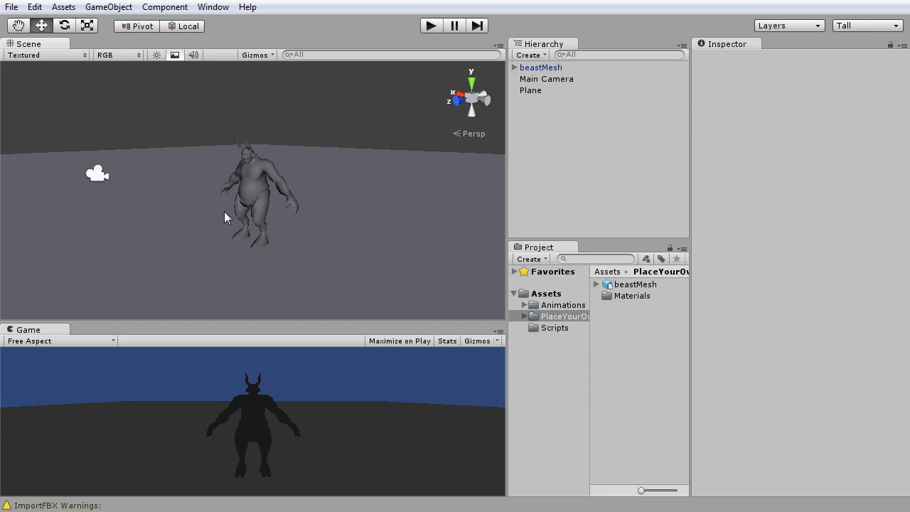
# Add a Directional Light, raise it above the beast and angle it.
pyautogui.click(110, 9)
pyautogui.moveTo(123, 40)
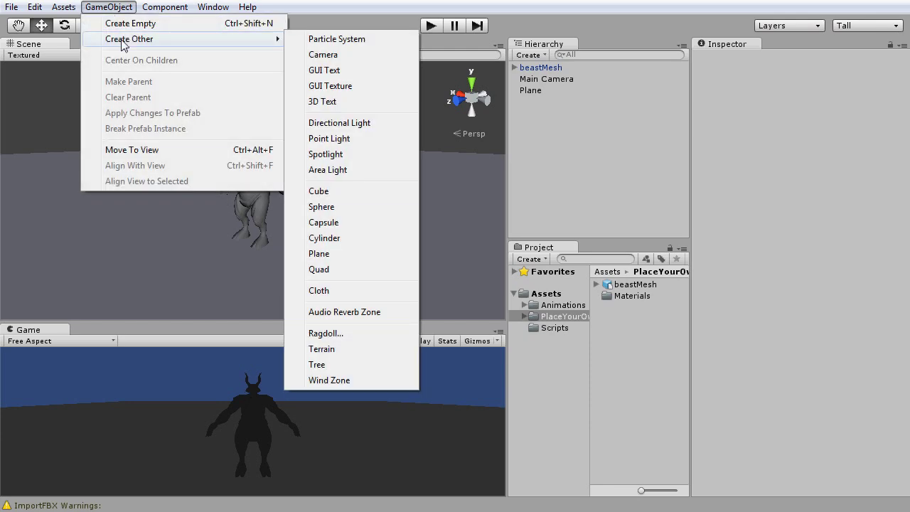
pyautogui.click(368, 126)
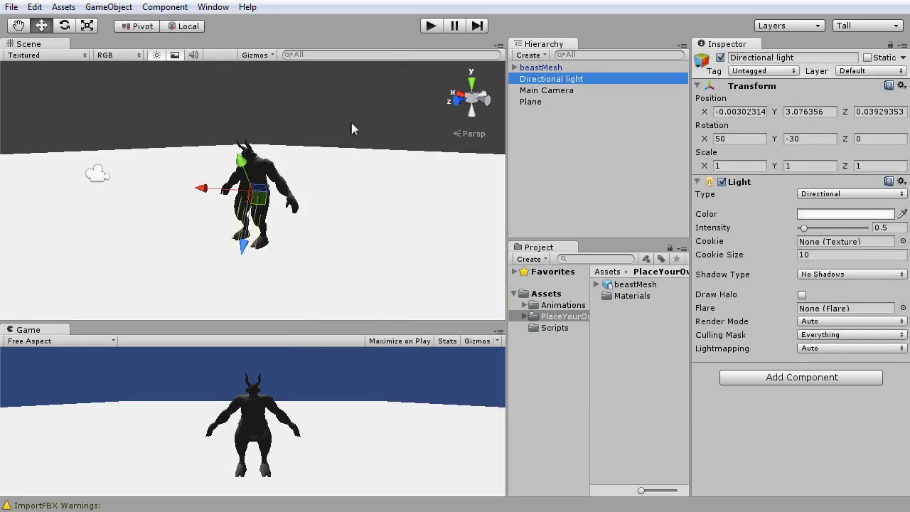
pyautogui.moveTo(252, 230); pyautogui.dragTo(270, 89)
pyautogui.press('e')
pyautogui.moveTo(286, 188); pyautogui.dragTo(305, 215)
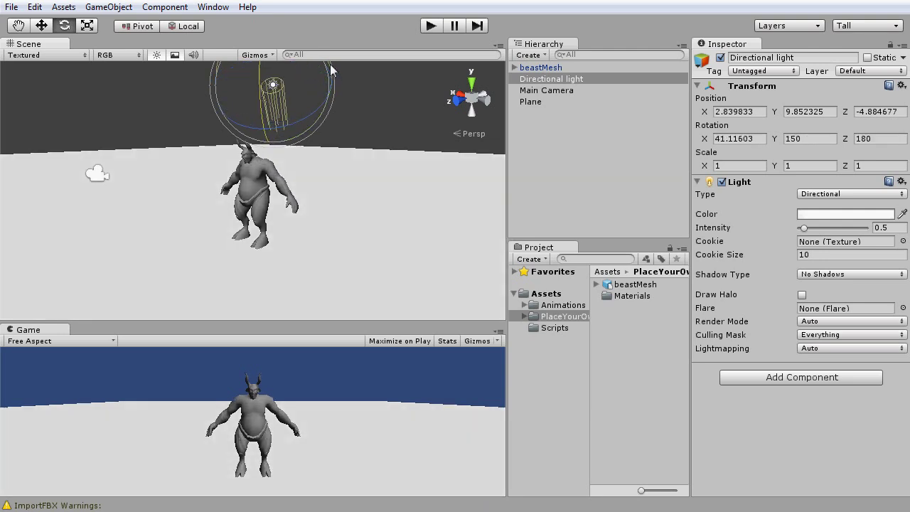
pyautogui.moveTo(329, 64); pyautogui.dragTo(337, 91)
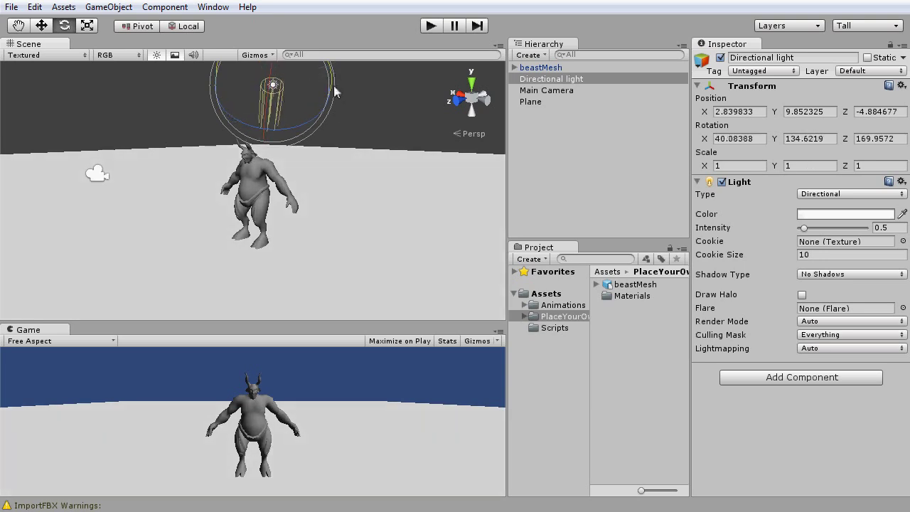
pyautogui.keyDown('alt'); pyautogui.moveTo(356, 214); pyautogui.dragTo(331, 211); pyautogui.keyUp('alt')
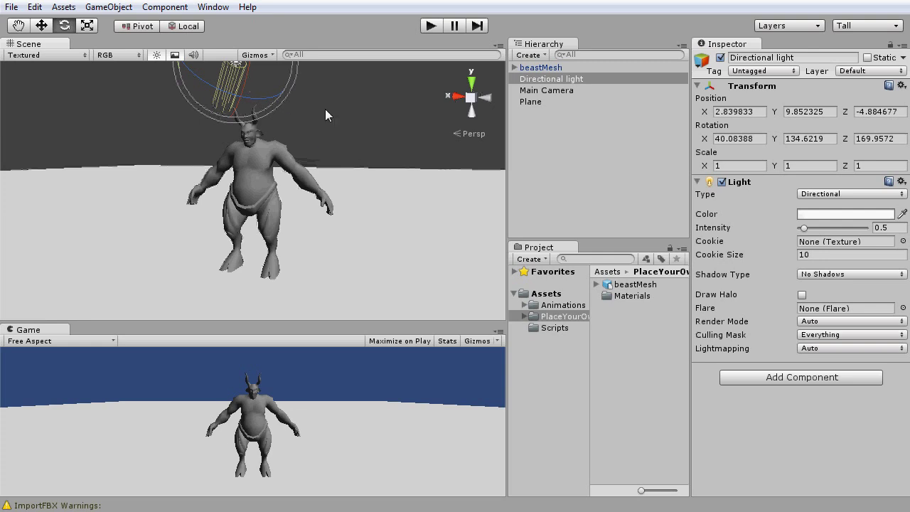
# Give the light Soft Shadows at Very High Resolution and tilt it to about 27 degrees.
pyautogui.click(835, 275)
pyautogui.click(841, 320)
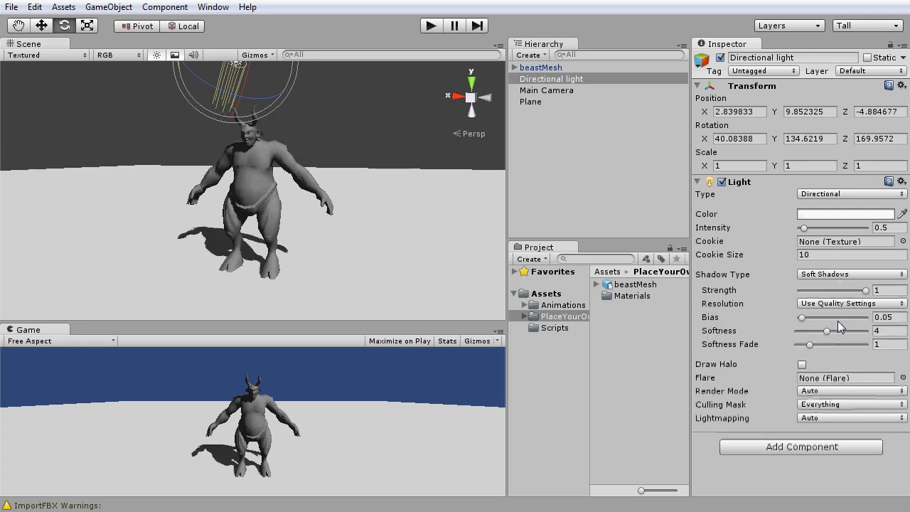
pyautogui.moveTo(334, 196)
pyautogui.keyDown('alt'); pyautogui.mouseDown()
pyautogui.moveTo(349, 192)
pyautogui.moveTo(292, 202)
pyautogui.moveTo(324, 209)
pyautogui.mouseUp(); pyautogui.keyUp('alt')
pyautogui.keyDown('alt'); pyautogui.moveTo(292, 151); pyautogui.dragTo(305, 182); pyautogui.keyUp('alt')
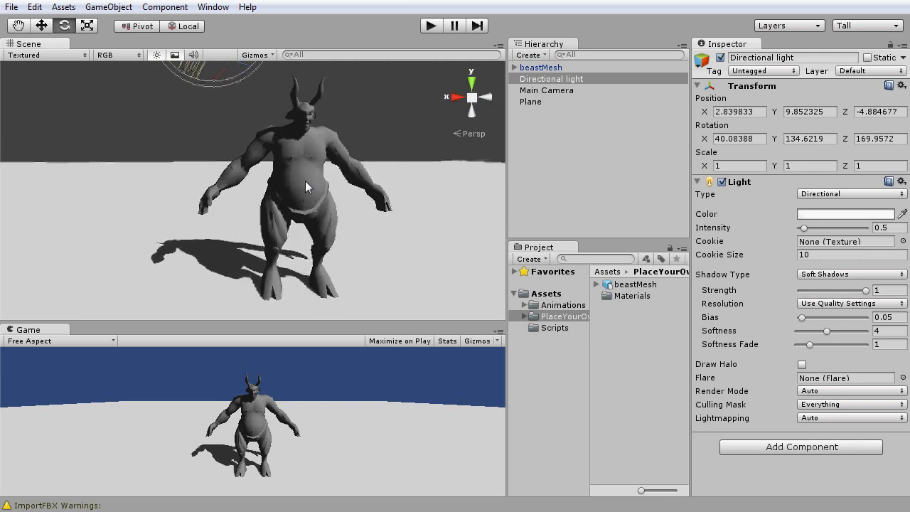
pyautogui.click(821, 304)
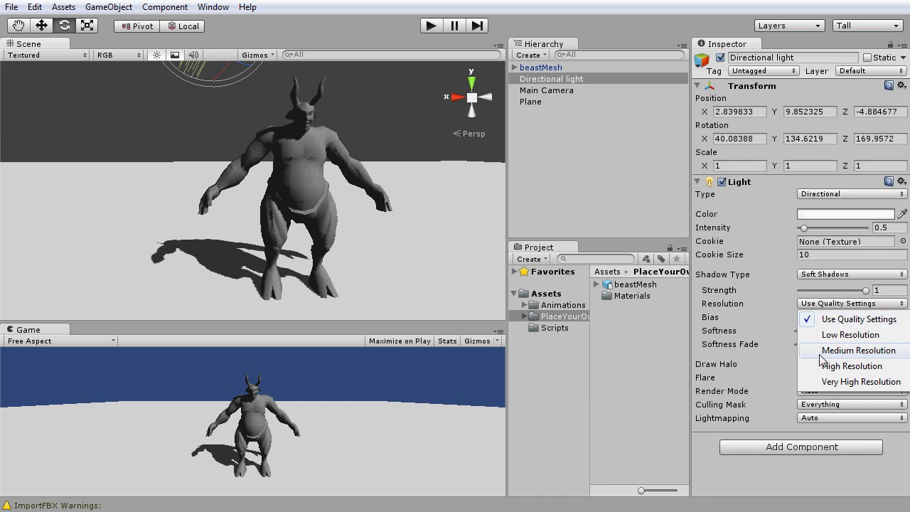
pyautogui.click(835, 366)
pyautogui.click(835, 304)
pyautogui.click(835, 379)
pyautogui.keyDown('alt'); pyautogui.moveTo(270, 174); pyautogui.dragTo(8, 118); pyautogui.keyUp('alt')
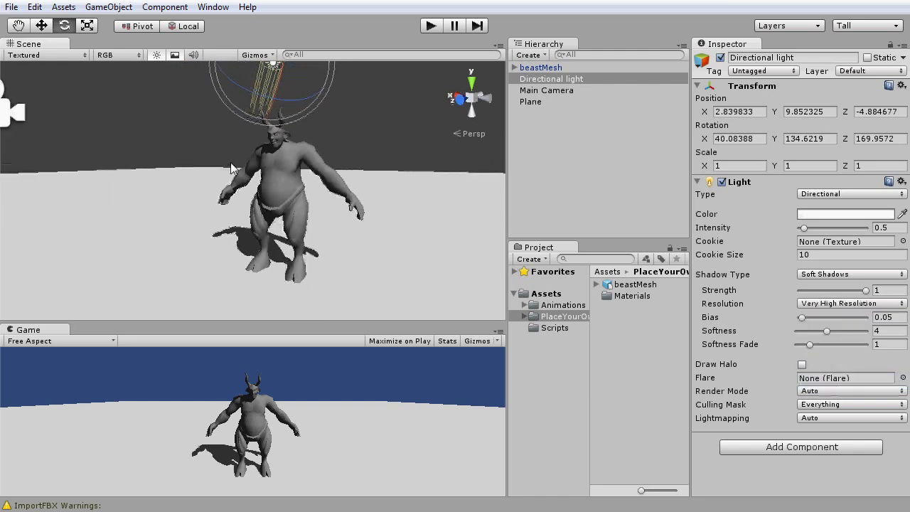
pyautogui.press('e')
pyautogui.moveTo(270, 132); pyautogui.dragTo(297, 227)
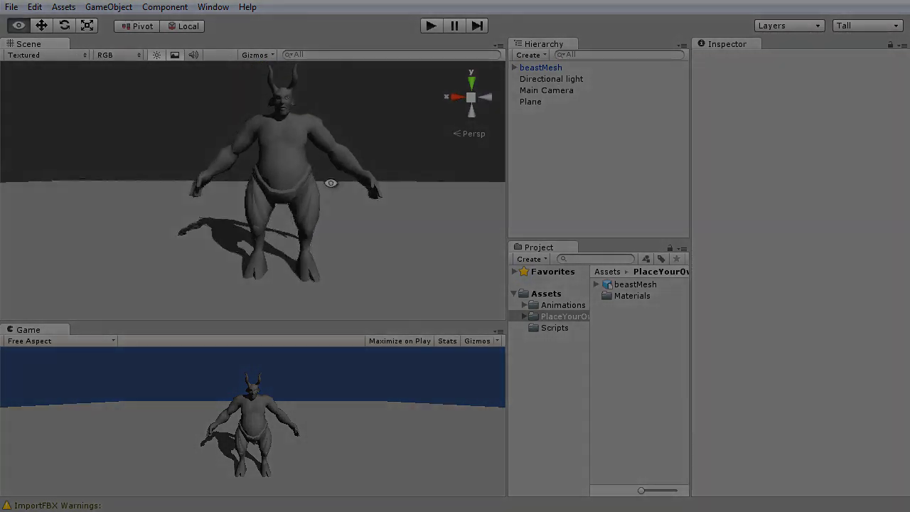
# Zoom and orbit the Scene view slightly around the lit beast.
pyautogui.scroll(2, 331, 197)
pyautogui.keyDown('alt'); pyautogui.moveTo(331, 197); pyautogui.dragTo(377, 202); pyautogui.keyUp('alt')
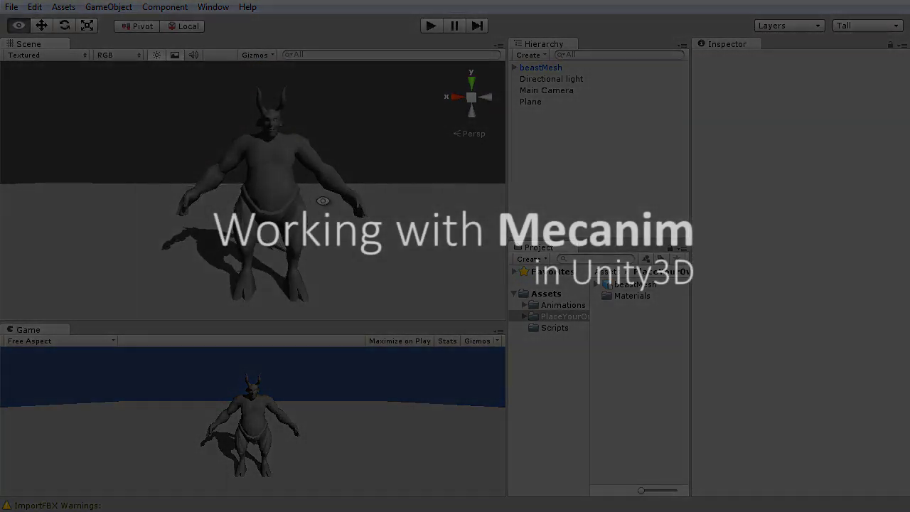
pyautogui.press('e')
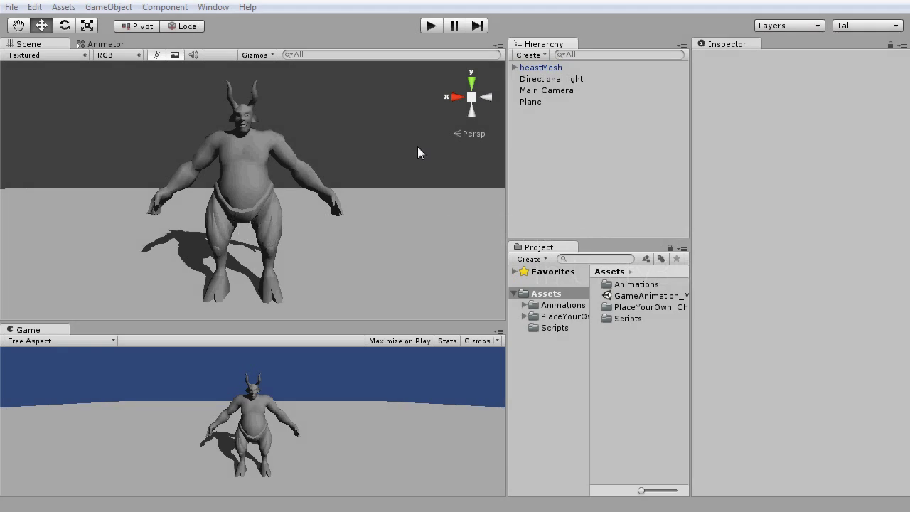
# Switch beastMesh's rig to Humanoid, creating the avatar from this model, apply, and choose Configure.
pyautogui.click(532, 69)
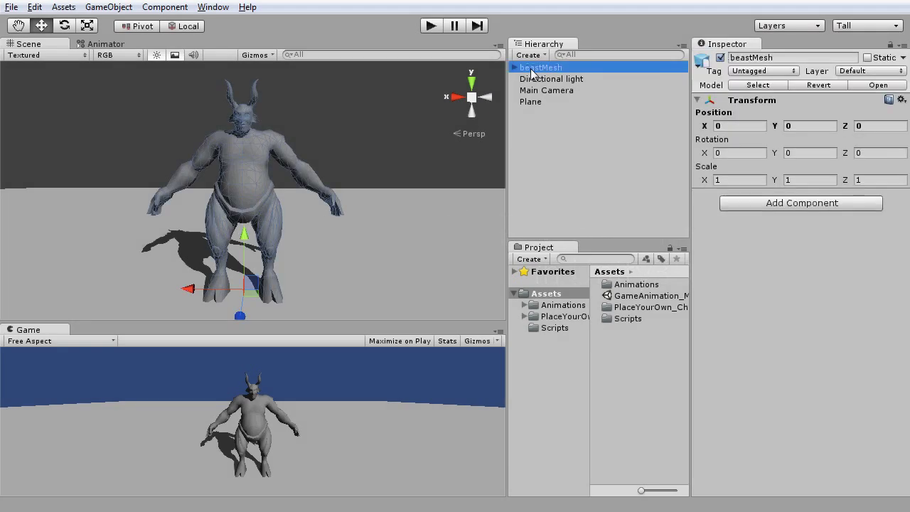
pyautogui.click(742, 86)
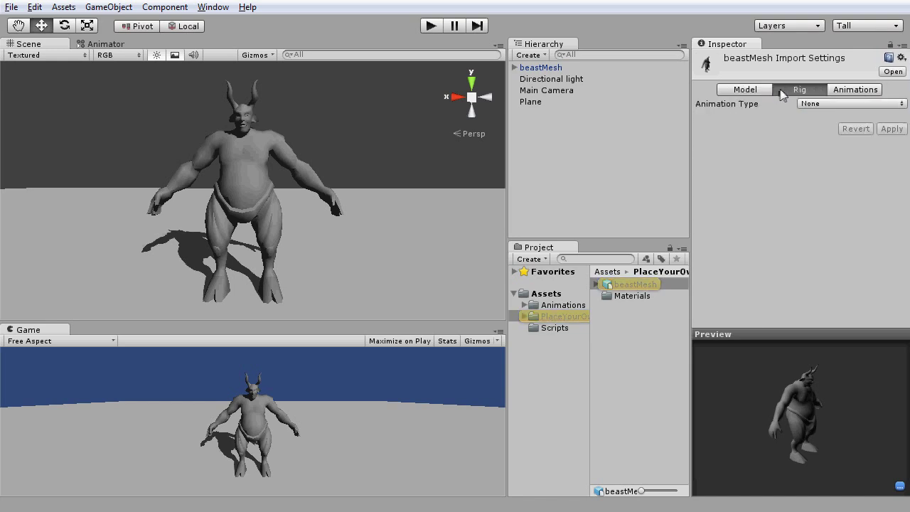
pyautogui.click(819, 103)
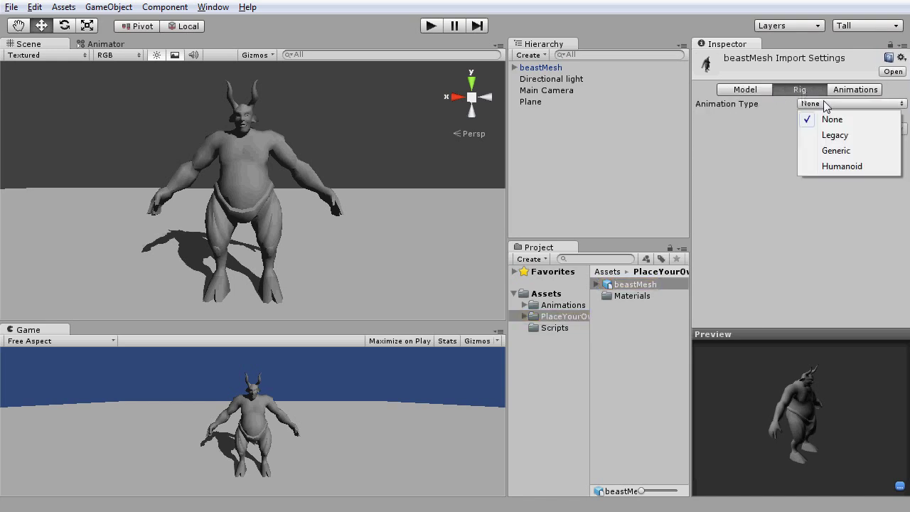
pyautogui.click(838, 167)
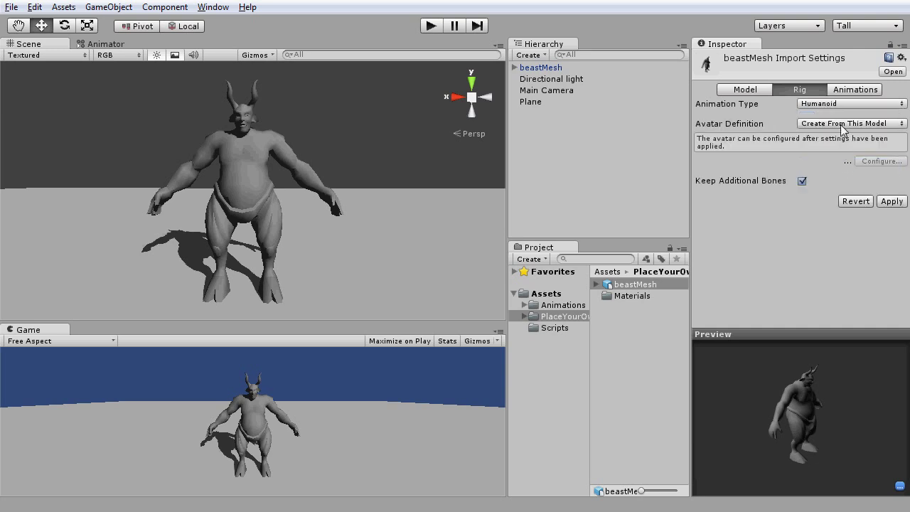
pyautogui.click(845, 124)
pyautogui.click(852, 140)
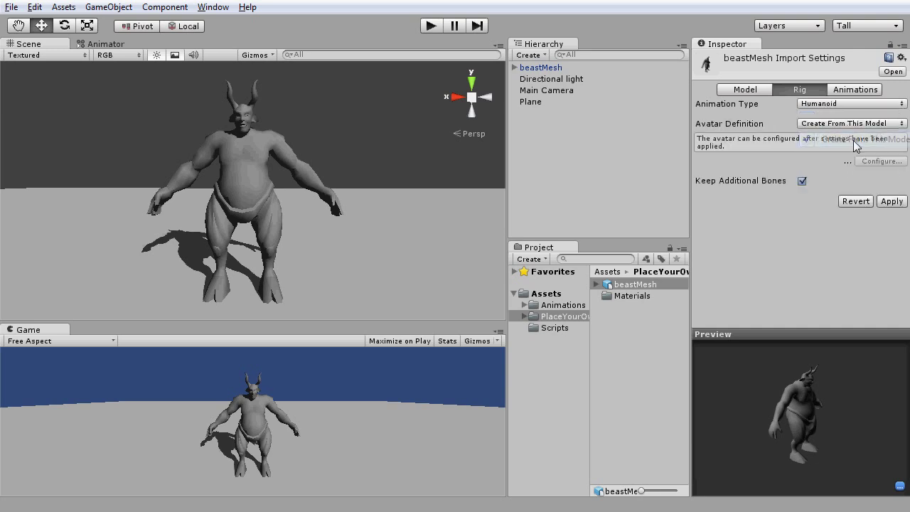
pyautogui.click(887, 202)
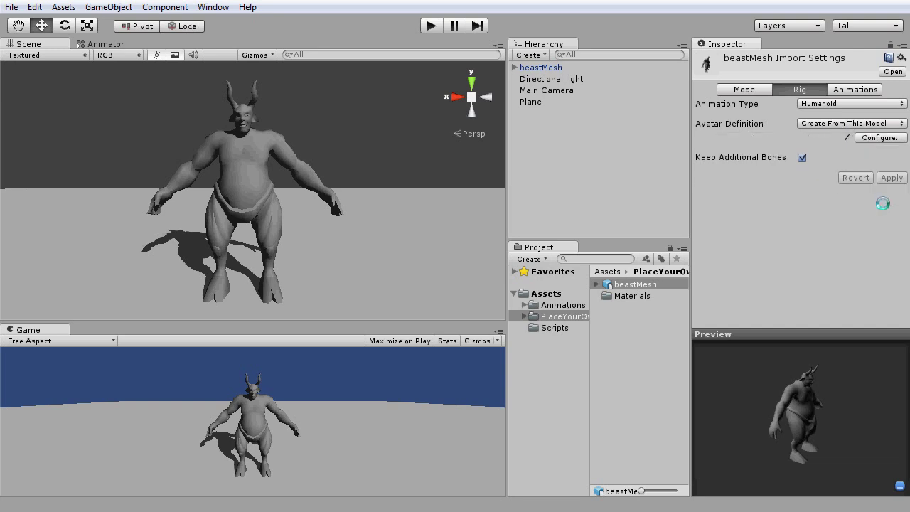
pyautogui.click(878, 137)
# Save the scene and review the avatar's bone mapping, checking which joint is assigned to Hips.
pyautogui.click(432, 282)
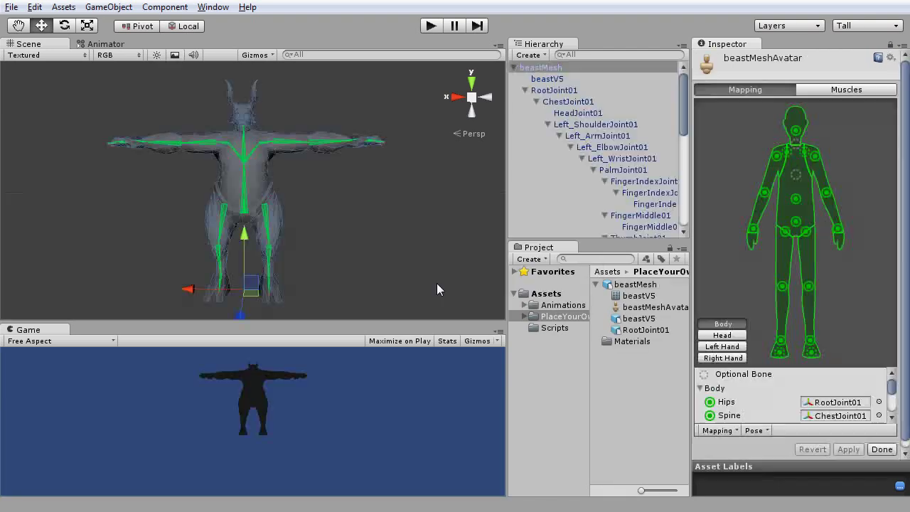
pyautogui.scroll(-5, 387, 181)
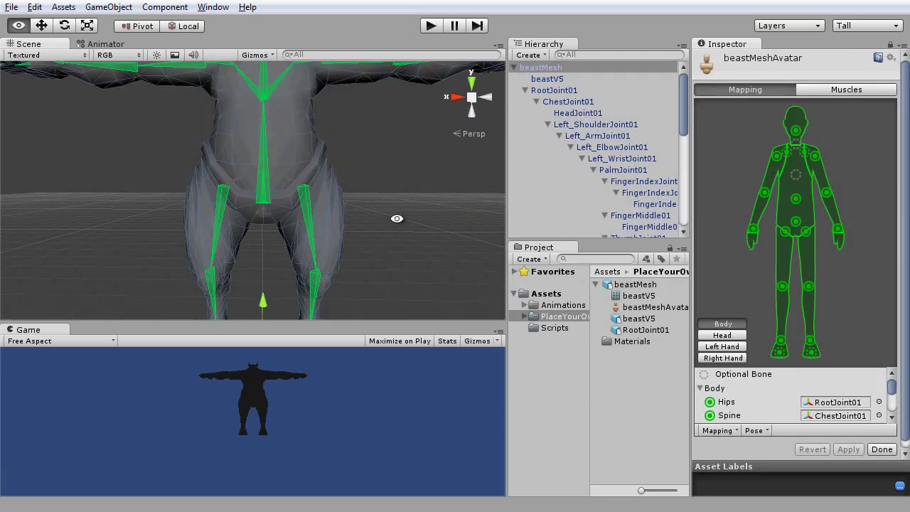
pyautogui.keyDown('alt'); pyautogui.moveTo(397, 208); pyautogui.dragTo(306, 211); pyautogui.keyUp('alt')
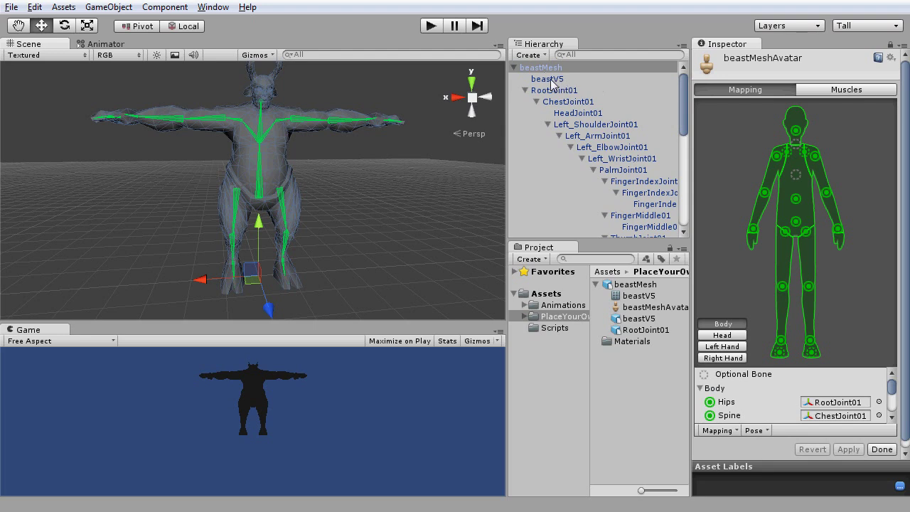
pyautogui.scroll(-2, 686, 107)
pyautogui.scroll(-7, 685, 107)
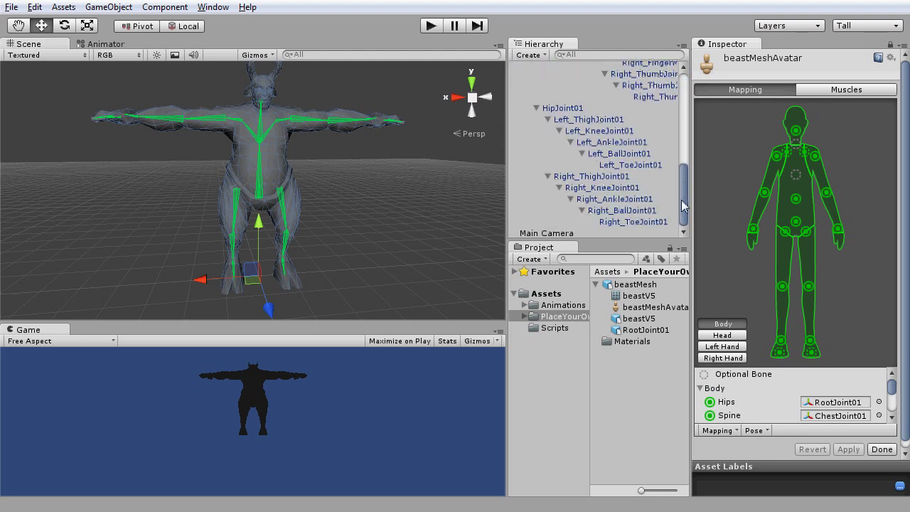
pyautogui.scroll(7, 680, 114)
pyautogui.moveTo(678, 117); pyautogui.dragTo(678, 95)
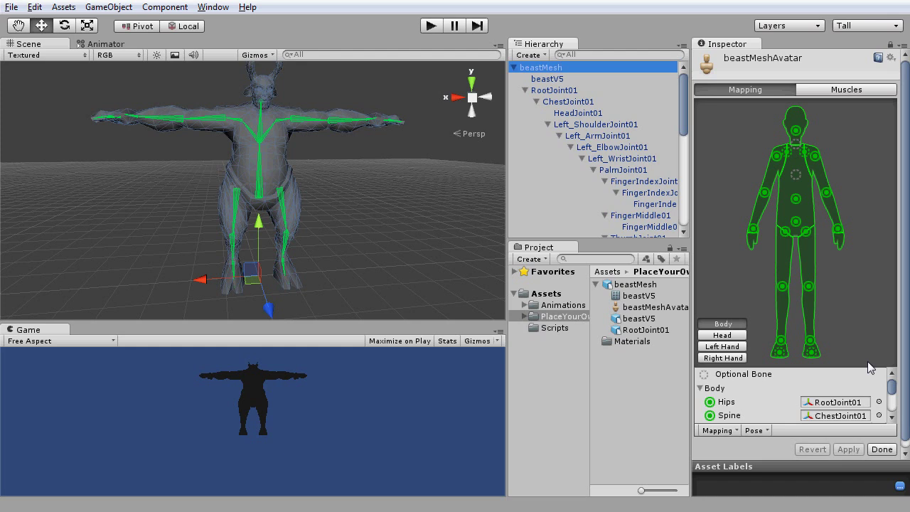
pyautogui.moveTo(890, 381)
pyautogui.mouseDown()
pyautogui.moveTo(894, 403)
pyautogui.moveTo(894, 395)
pyautogui.mouseUp()
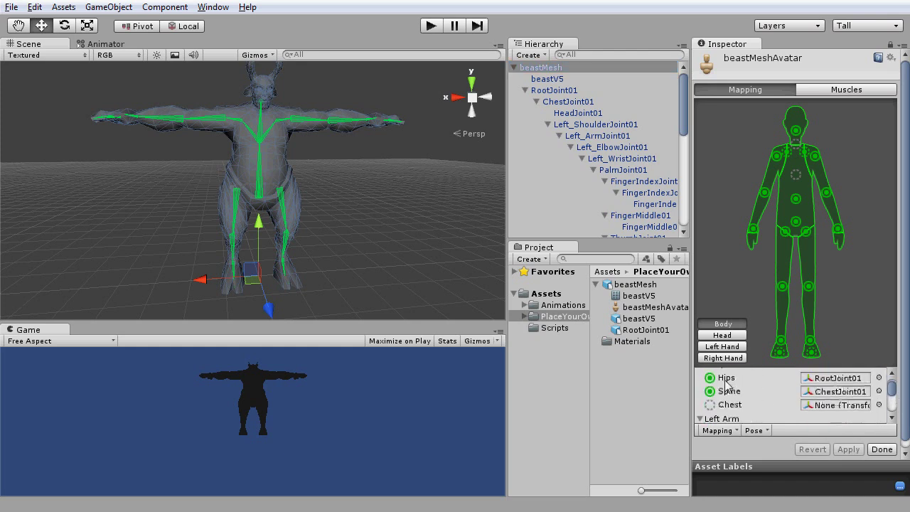
pyautogui.click(878, 377)
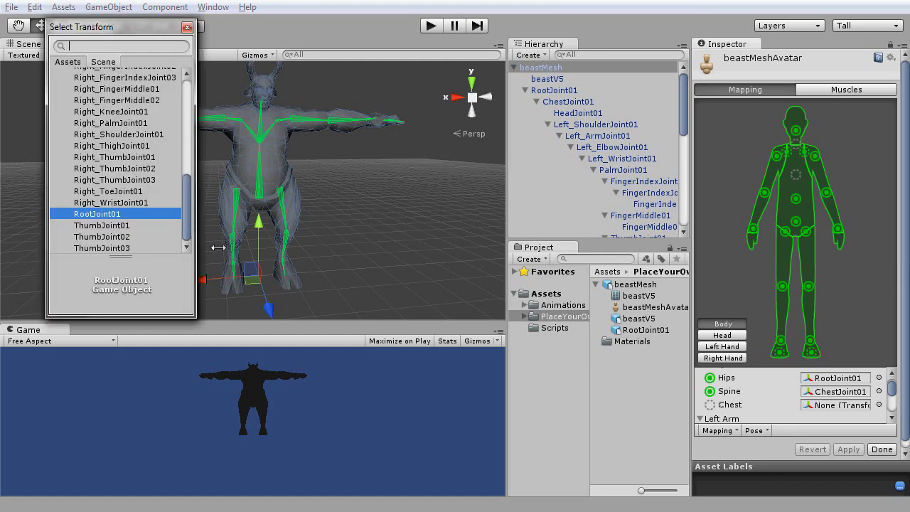
pyautogui.click(187, 27)
# Enforce a T-pose on the beastMesh avatar, then move on to its Muscles settings.
pyautogui.scroll(-6, 894, 396)
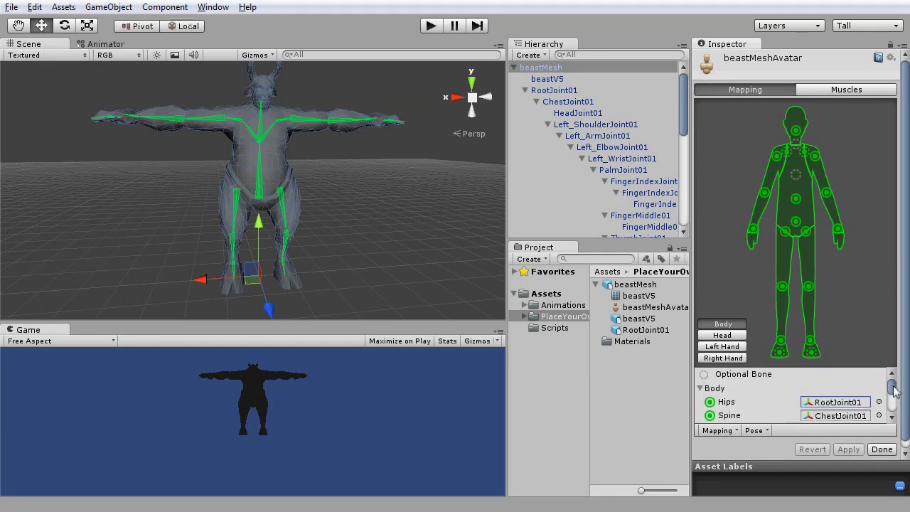
pyautogui.click(767, 430)
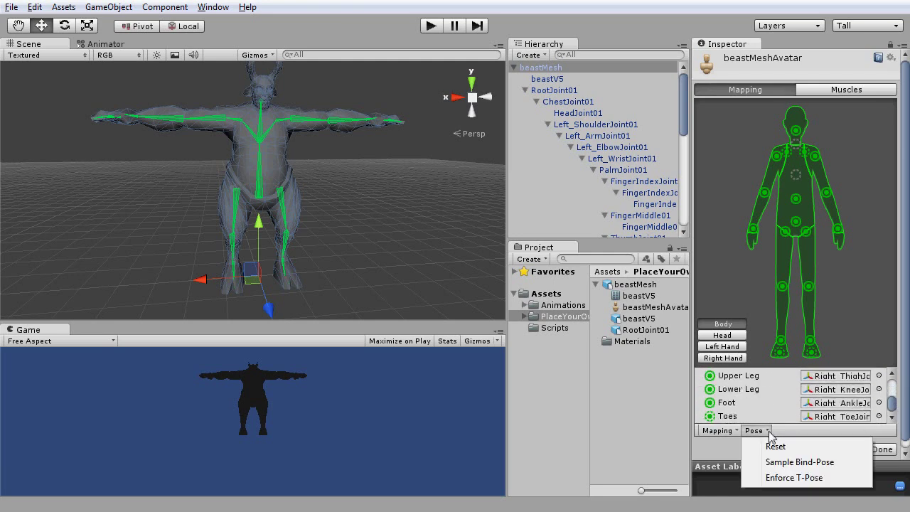
pyautogui.click(802, 477)
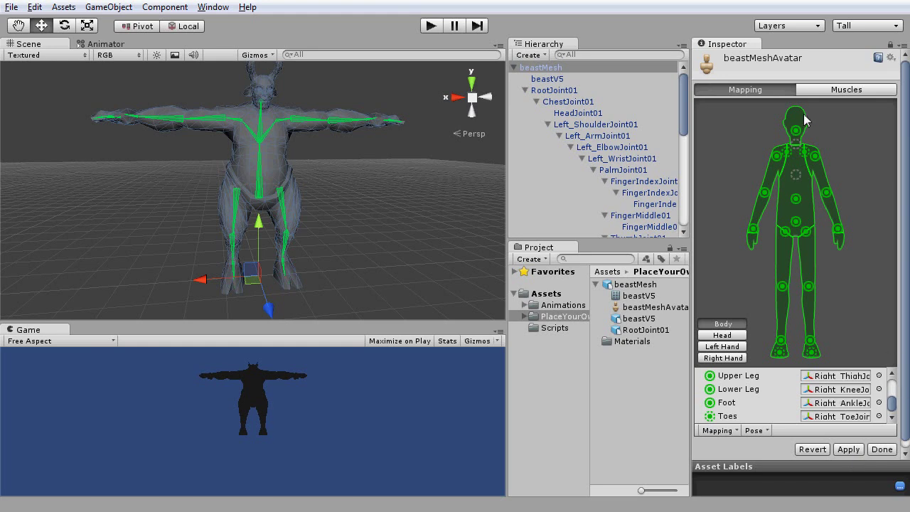
pyautogui.click(827, 90)
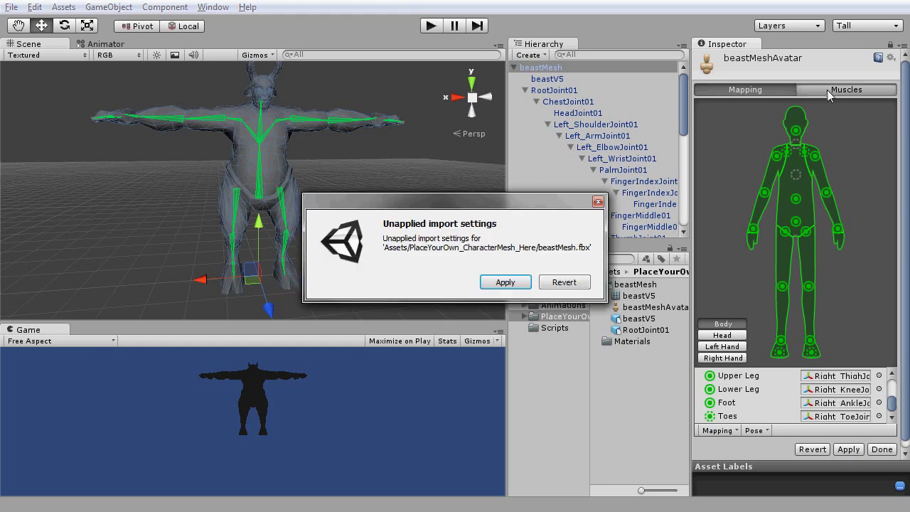
# Apply the pending import settings and reset the muscle preview to its neutral pose.
pyautogui.click(491, 284)
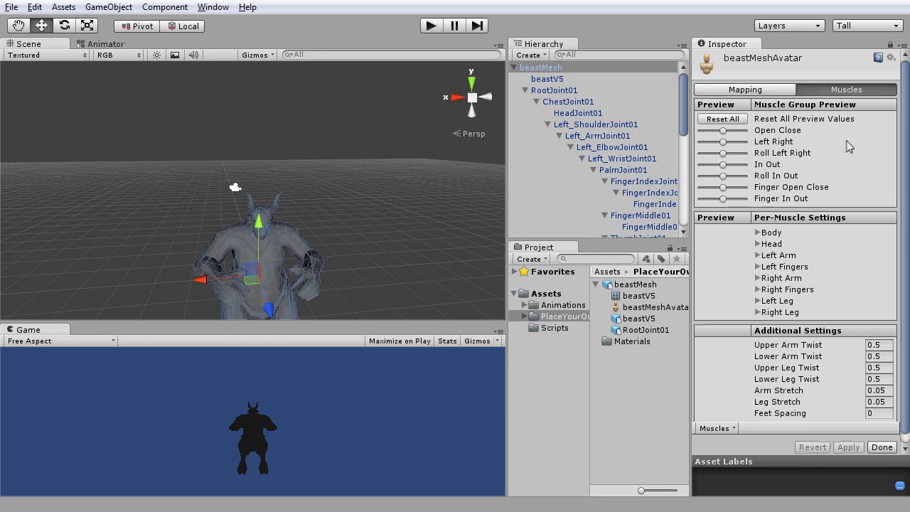
pyautogui.scroll(-1, 902, 176)
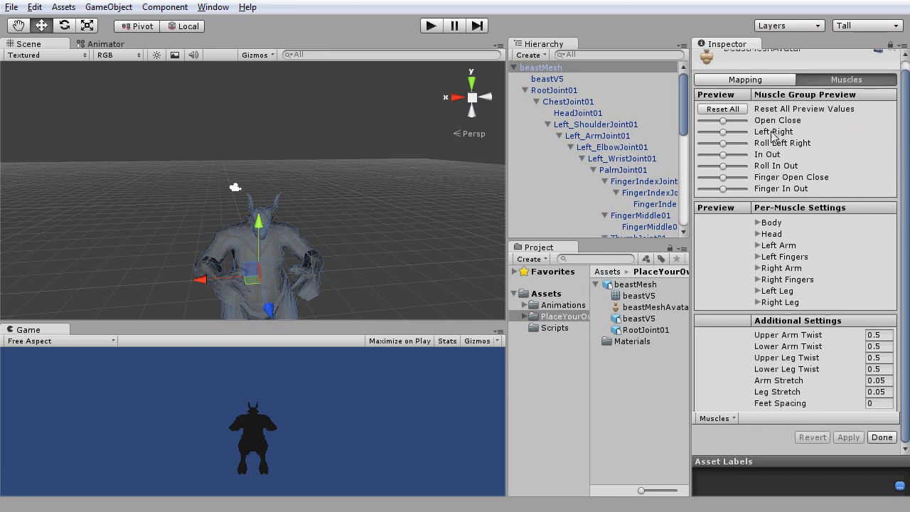
pyautogui.keyDown('alt'); pyautogui.moveTo(256, 228); pyautogui.dragTo(245, 193); pyautogui.keyUp('alt')
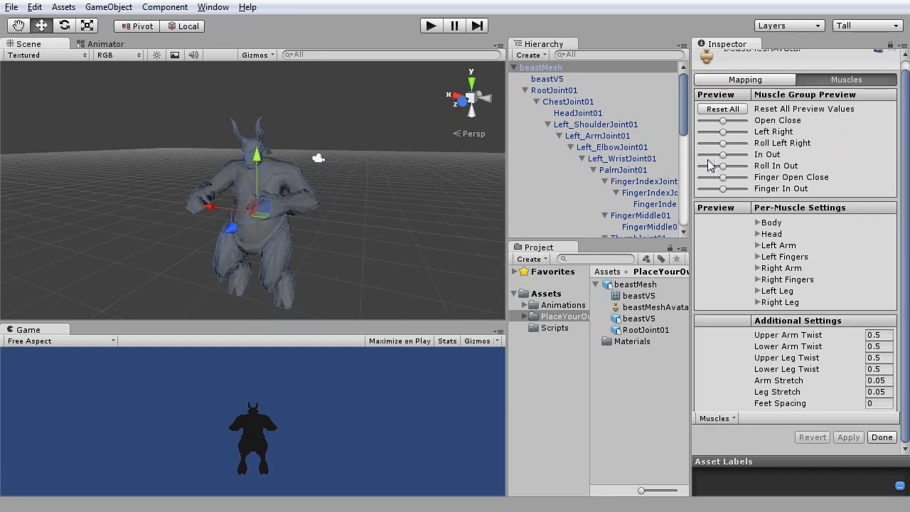
pyautogui.moveTo(722, 132)
pyautogui.mouseDown()
pyautogui.moveTo(710, 141)
pyautogui.moveTo(733, 144)
pyautogui.moveTo(714, 142)
pyautogui.mouseUp()
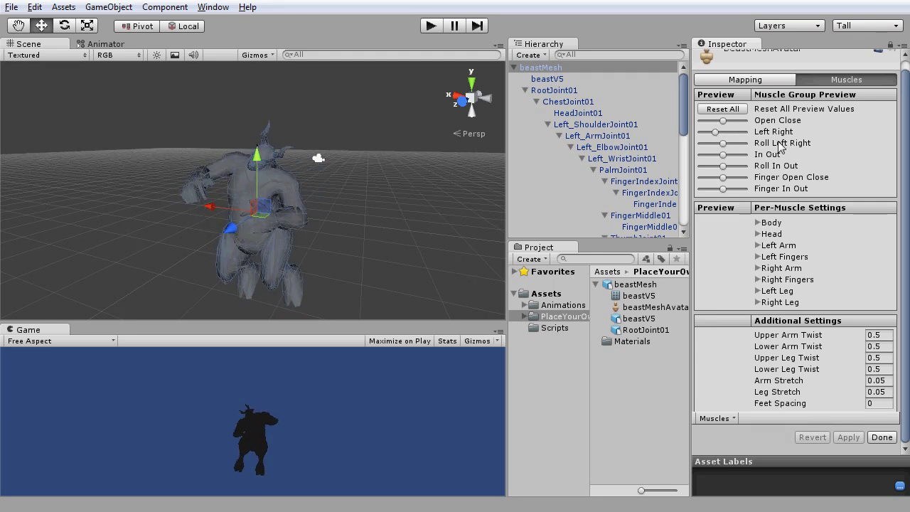
pyautogui.click(725, 110)
# Finish the avatar configuration and orbit the Scene view to face the beast frontally.
pyautogui.click(881, 437)
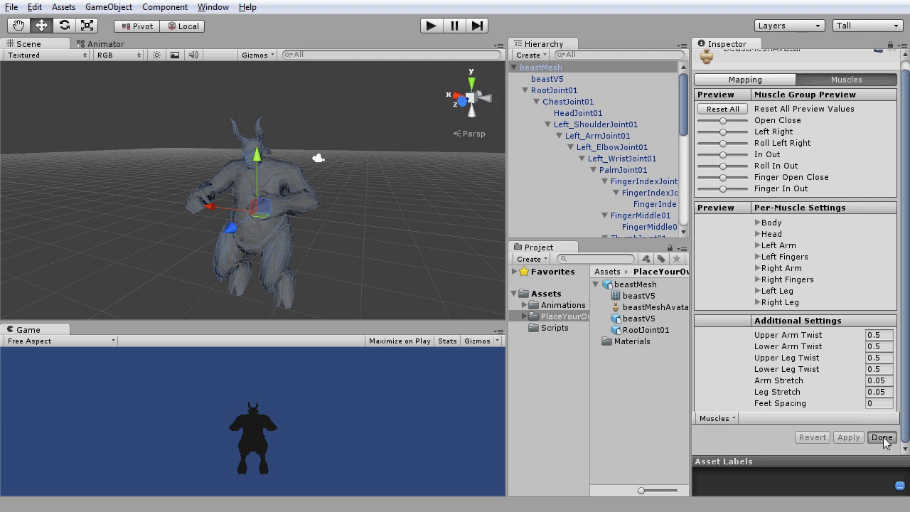
pyautogui.moveTo(448, 228); pyautogui.dragTo(306, 189, button='middle')
pyautogui.keyDown('alt'); pyautogui.moveTo(306, 190); pyautogui.dragTo(335, 204); pyautogui.keyUp('alt')
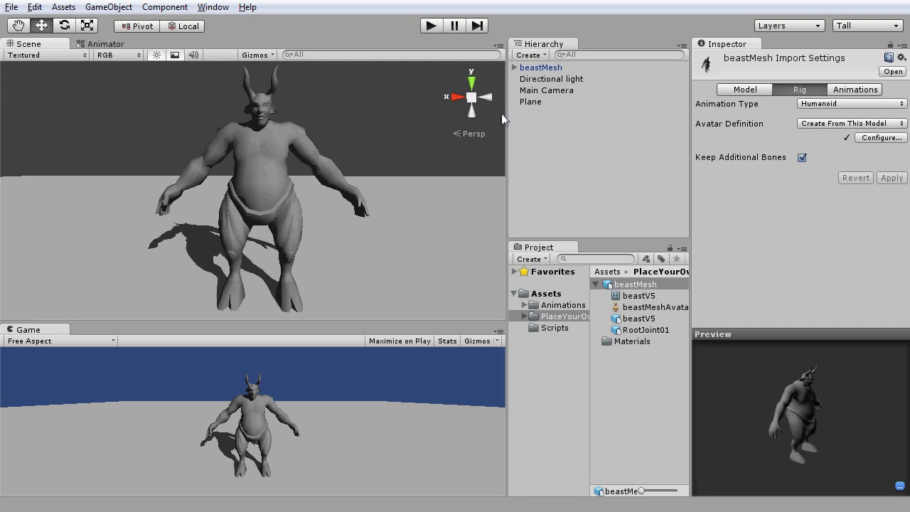
# Add a Rigidbody component to the beastMesh object.
pyautogui.click(543, 66)
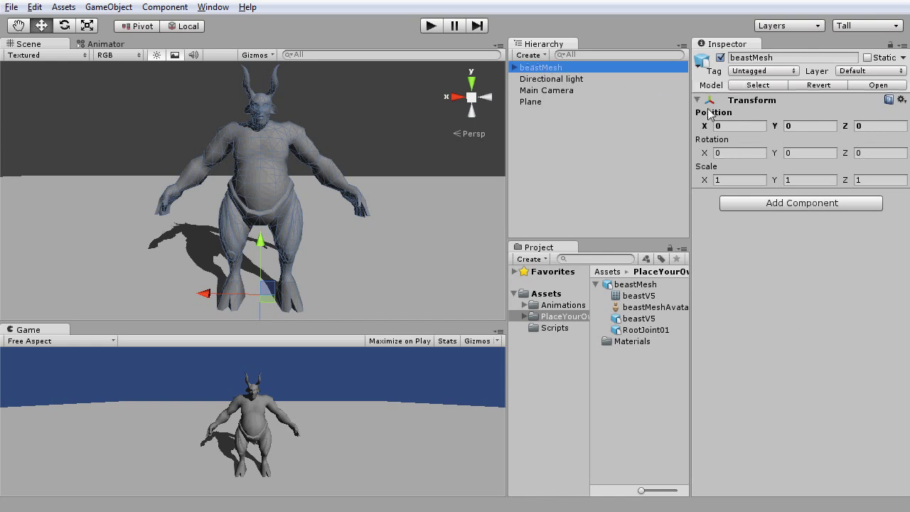
pyautogui.click(776, 206)
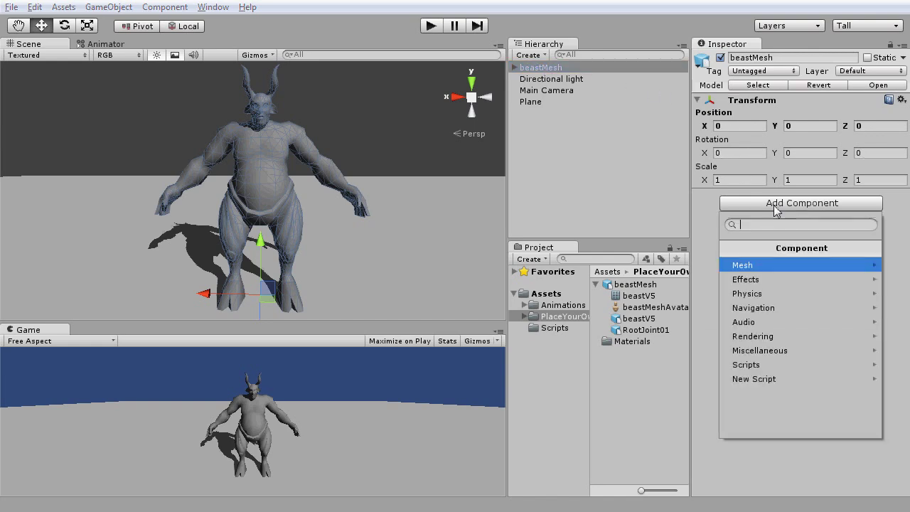
pyautogui.click(779, 293)
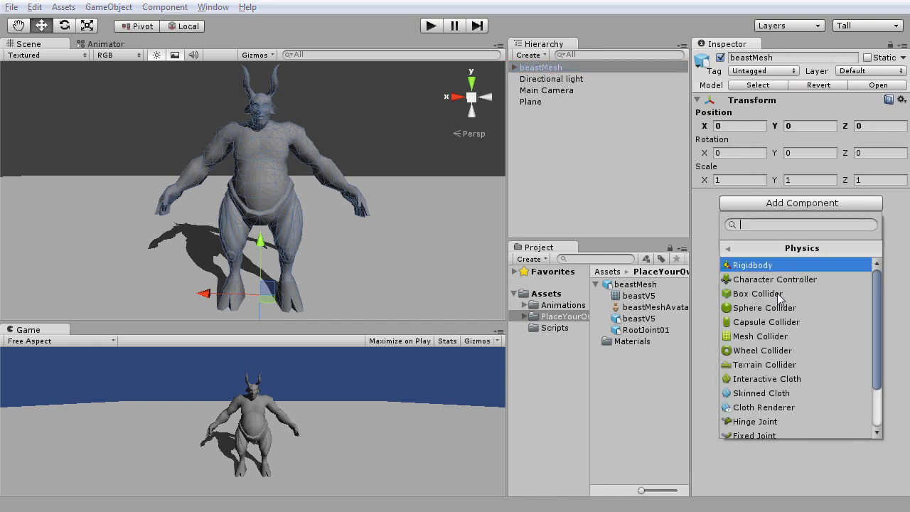
pyautogui.click(770, 268)
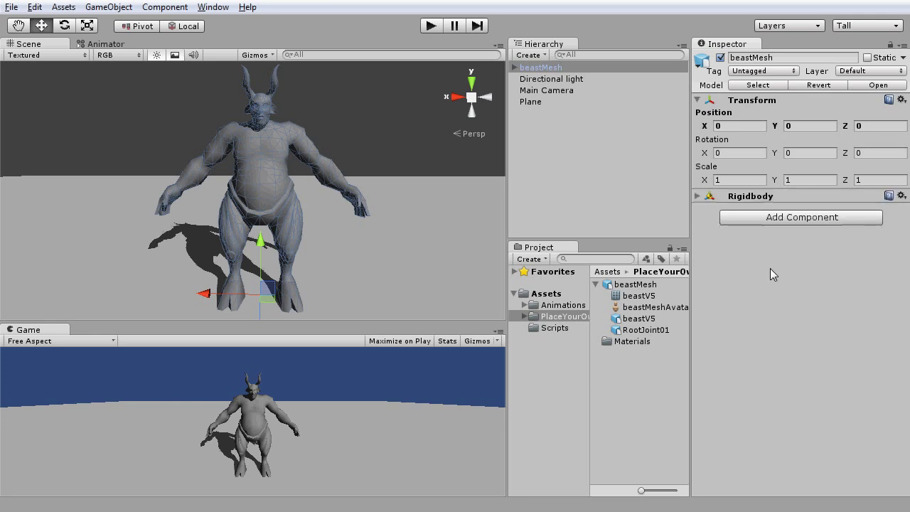
# Add a Capsule Collider component to beastMesh from the Physics components.
pyautogui.click(773, 220)
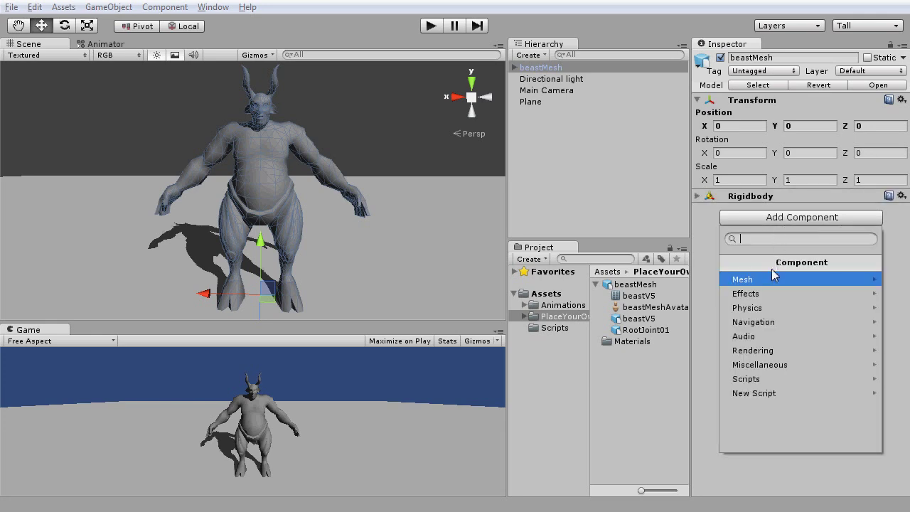
pyautogui.click(782, 307)
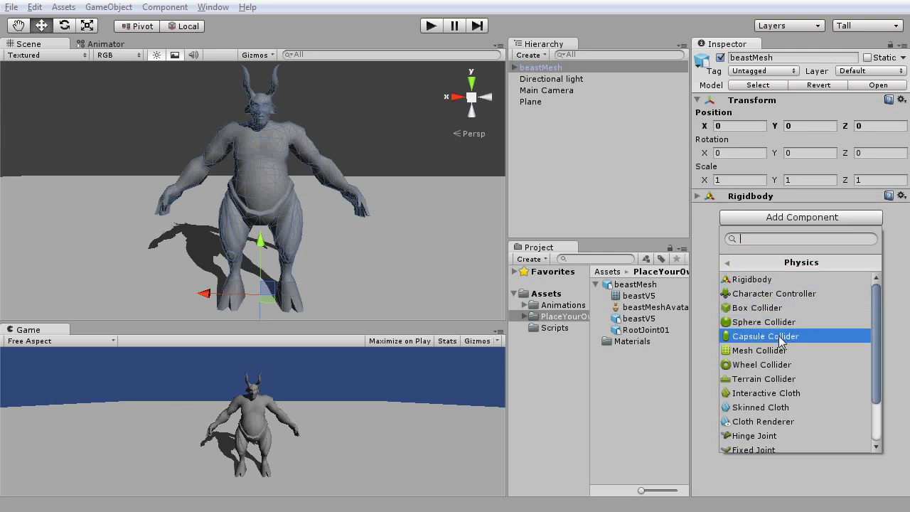
pyautogui.click(780, 338)
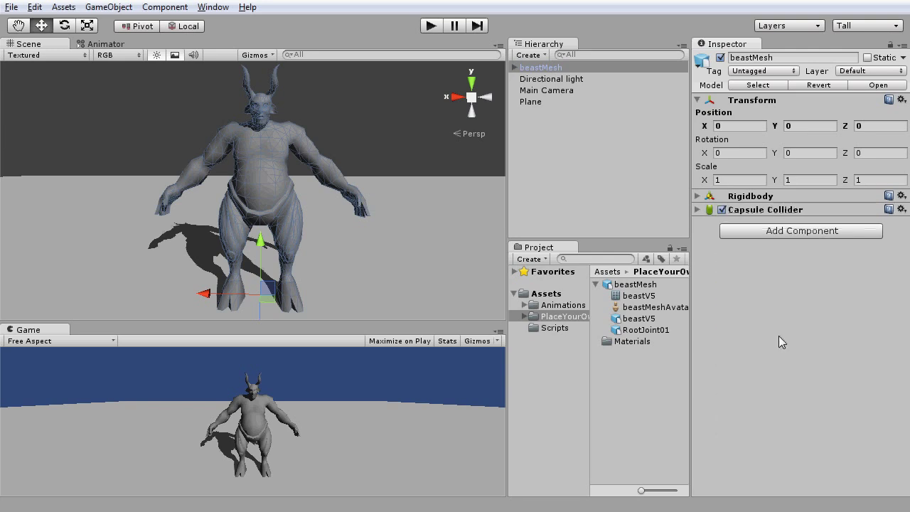
# Set the Rigidbody's Mass to 100 and freeze its rotation on X, Y and Z.
pyautogui.click(746, 199)
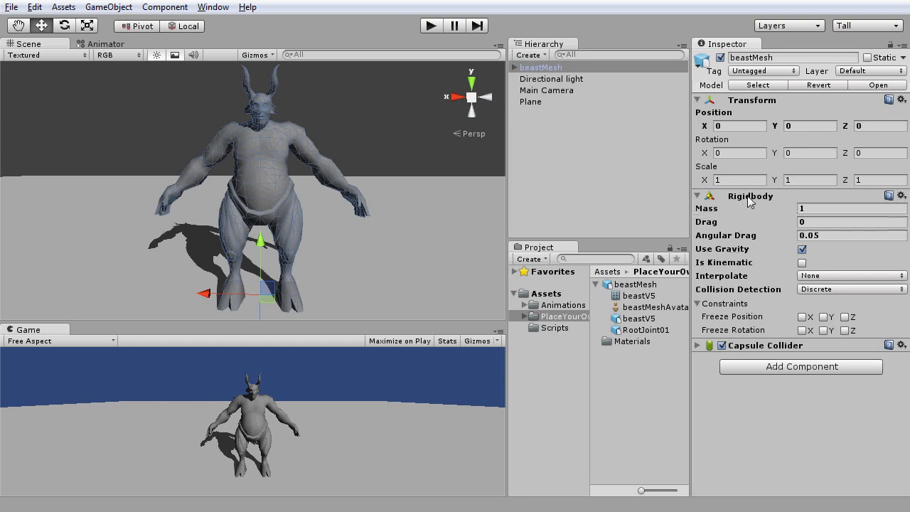
pyautogui.click(800, 208)
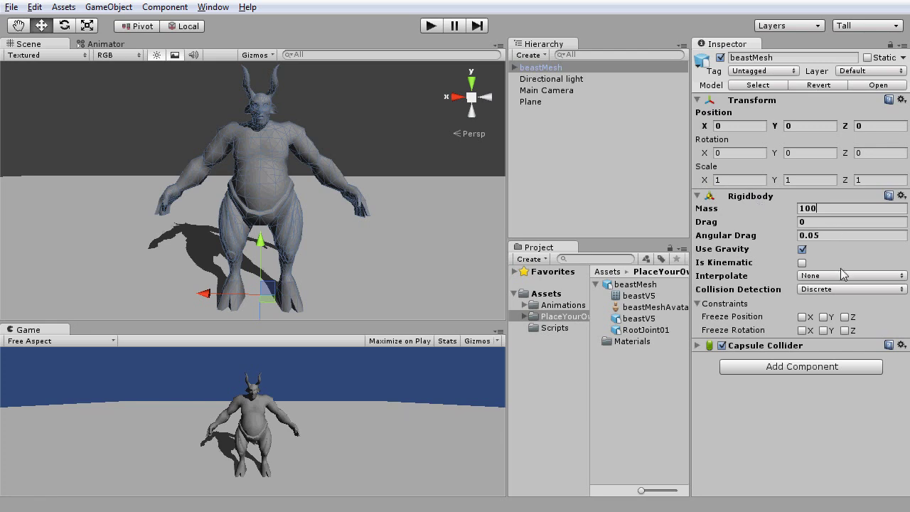
pyautogui.click(802, 330)
pyautogui.click(823, 330)
pyautogui.click(844, 330)
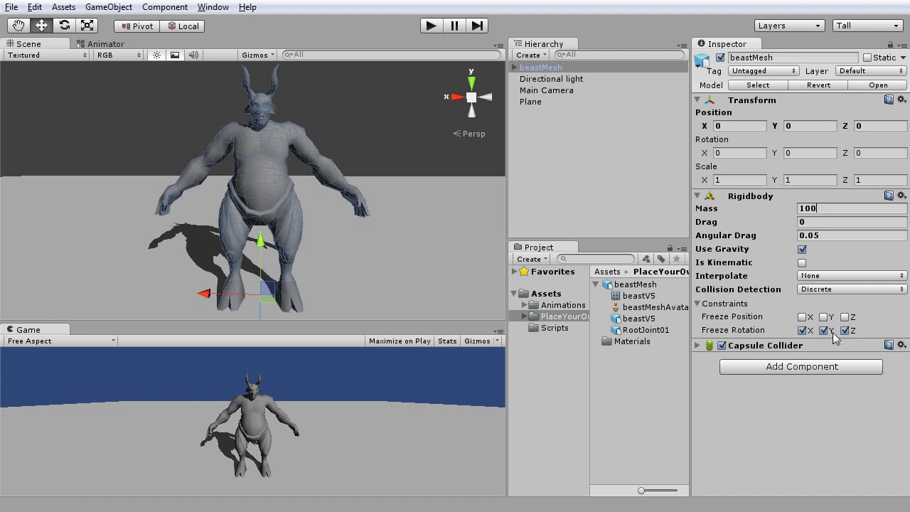
# Give the Capsule Collider Radius 1.75, Height 6 and Center Y 3, then check its fit.
pyautogui.click(698, 197)
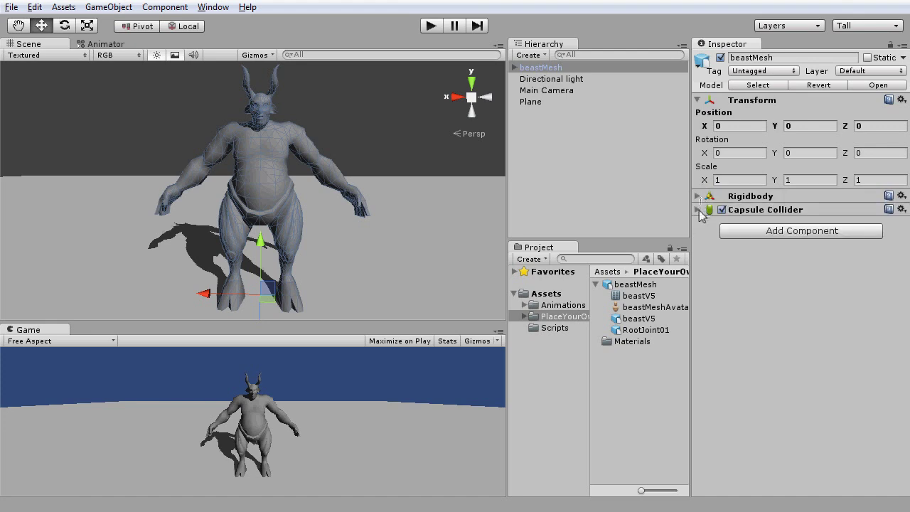
pyautogui.click(700, 211)
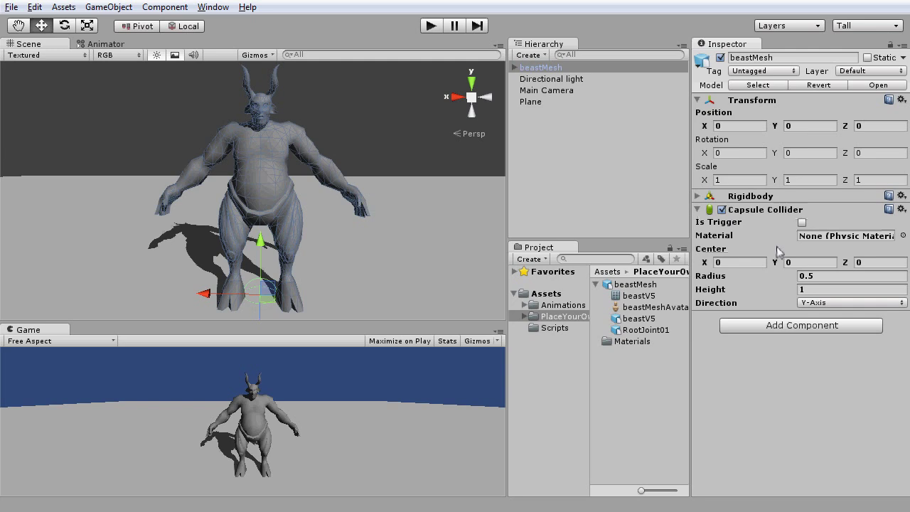
pyautogui.click(820, 277)
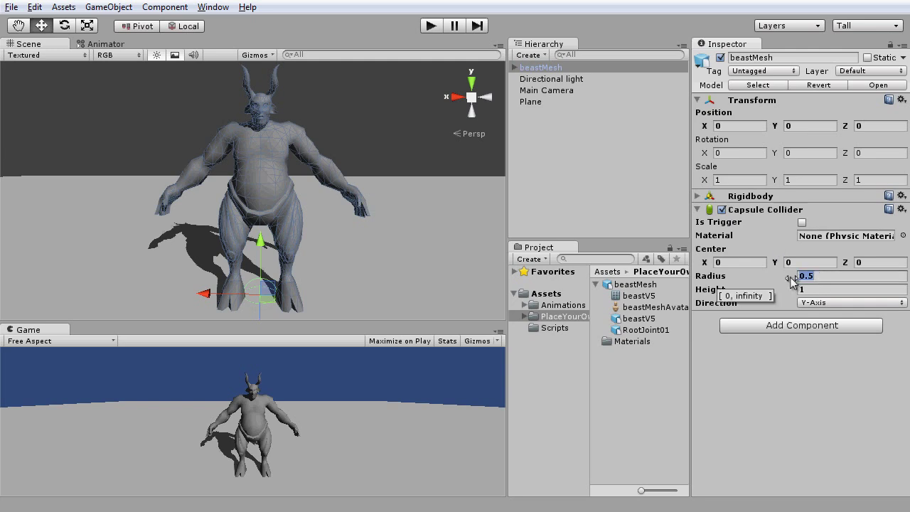
pyautogui.write('1.75')
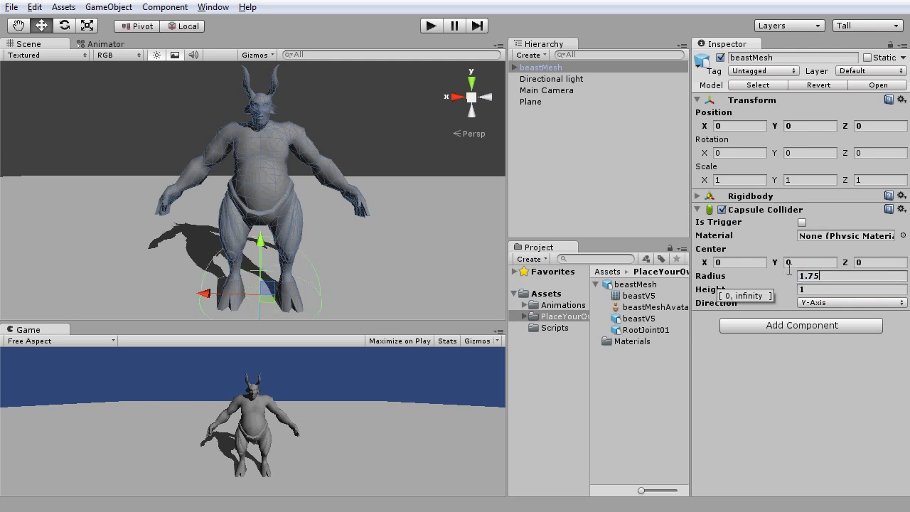
pyautogui.press('Tab')
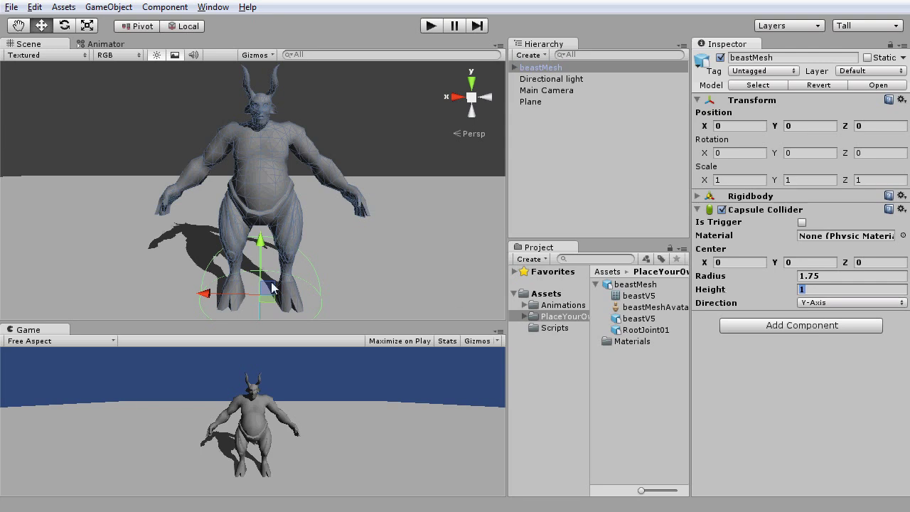
pyautogui.write('6')
pyautogui.press('Tab')
pyautogui.click(803, 264)
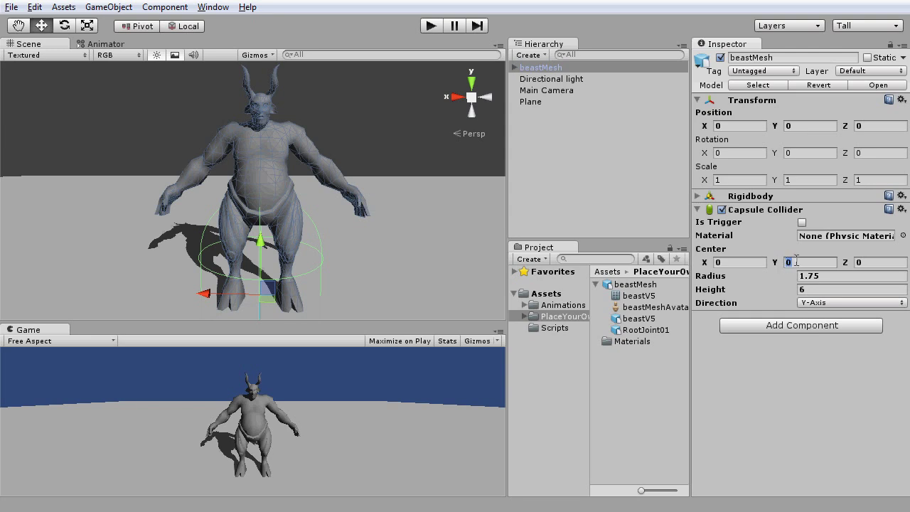
pyautogui.write('3')
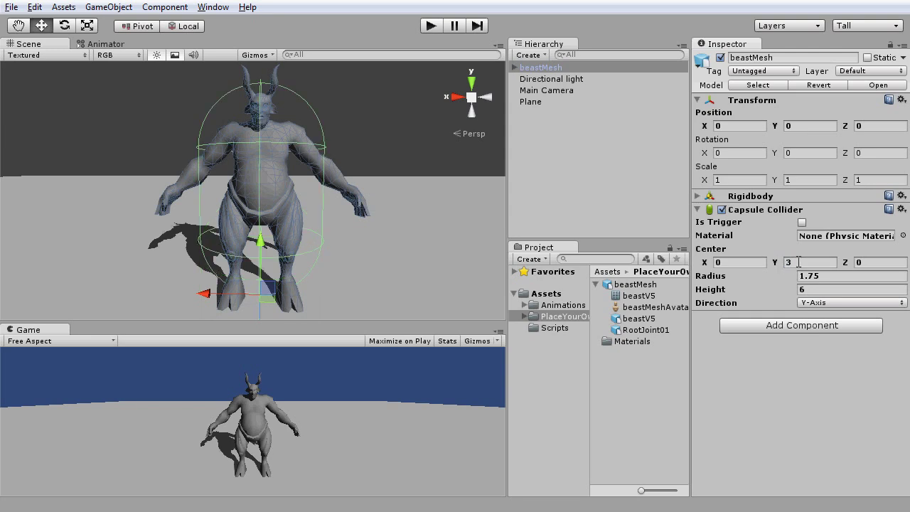
pyautogui.keyDown('alt'); pyautogui.moveTo(270, 127); pyautogui.dragTo(369, 177); pyautogui.keyUp('alt')
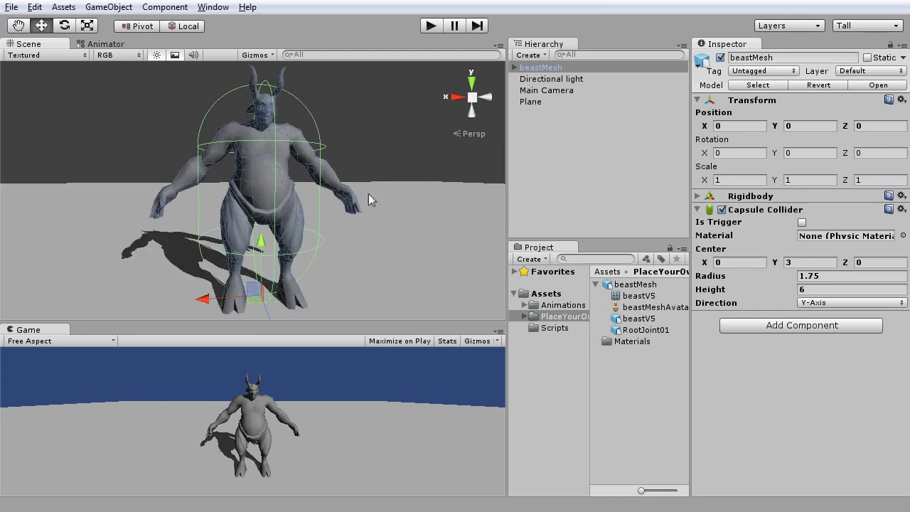
# Attach an Animator component to beastMesh from the Miscellaneous components.
pyautogui.click(697, 210)
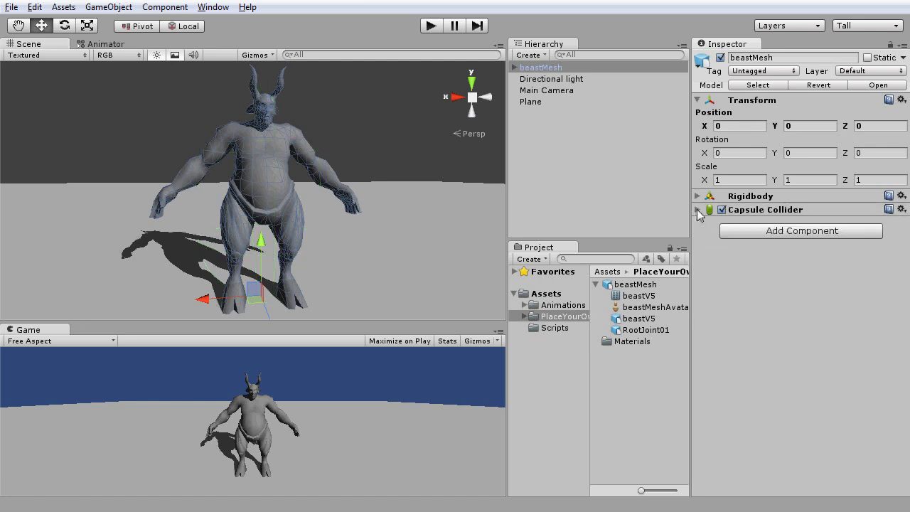
pyautogui.click(746, 233)
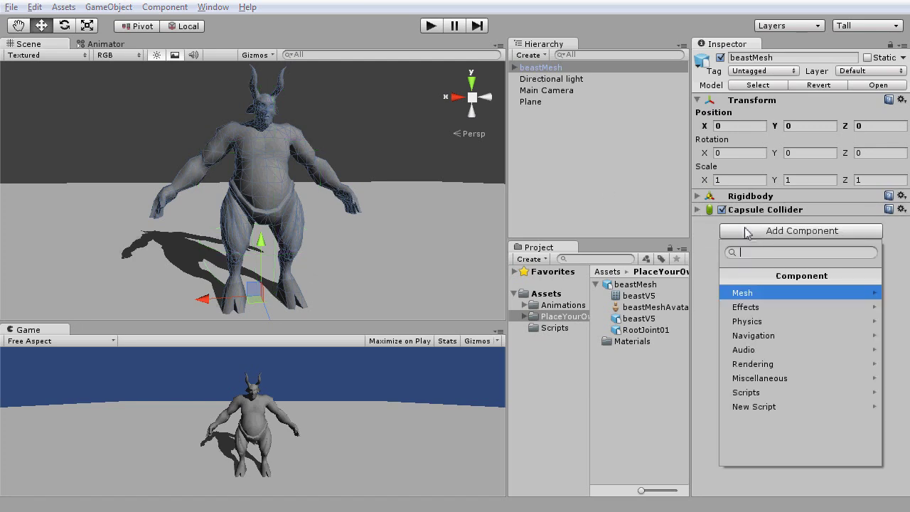
pyautogui.click(749, 377)
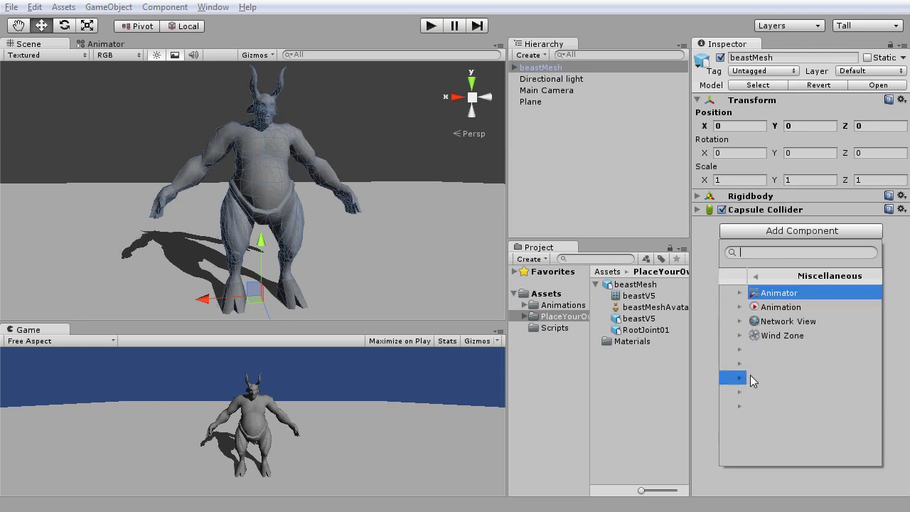
pyautogui.click(753, 293)
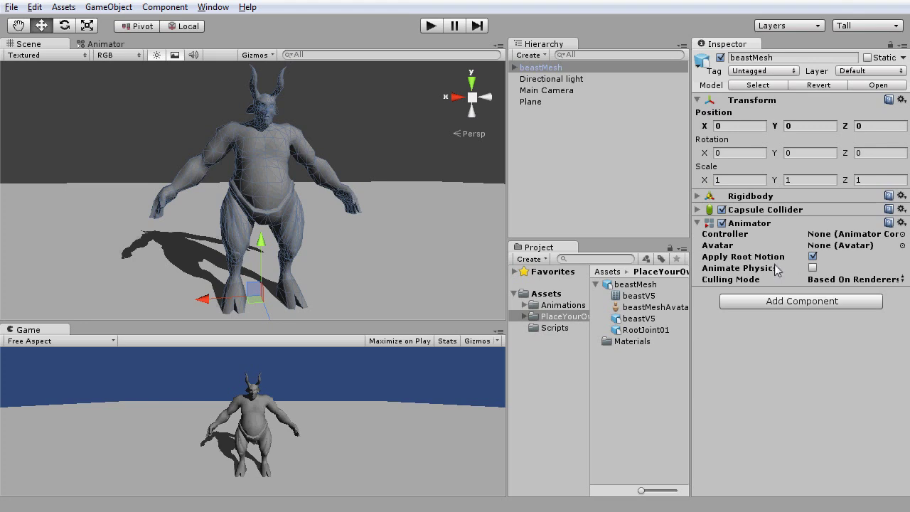
# Create a new Animator Controller asset and name it myBeastController.
pyautogui.click(530, 259)
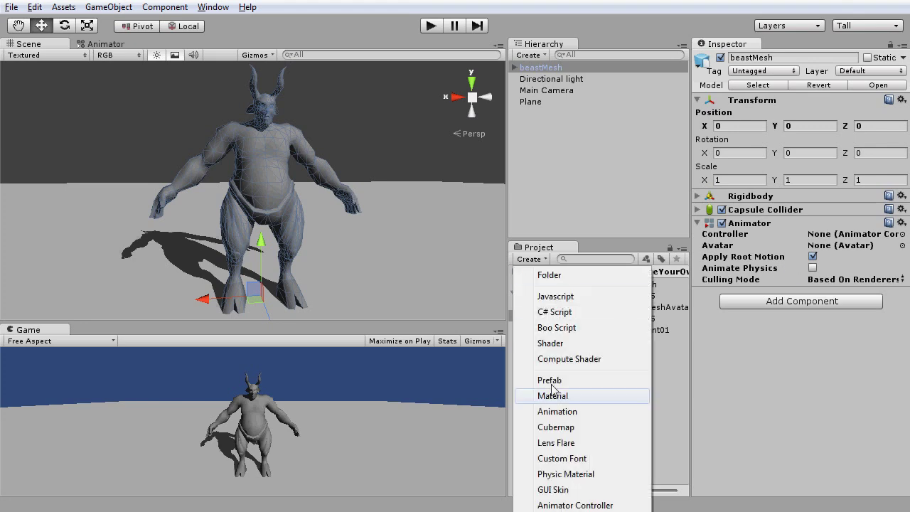
pyautogui.click(591, 506)
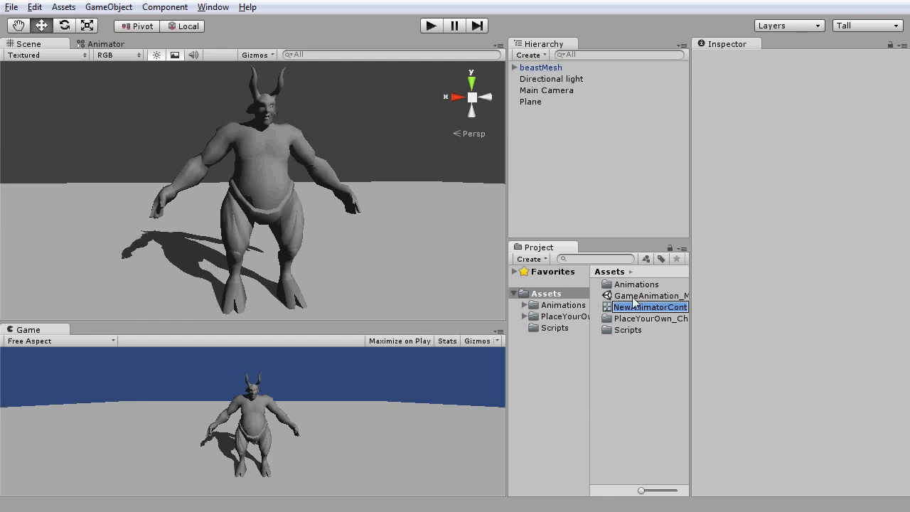
pyautogui.write('myBeast')
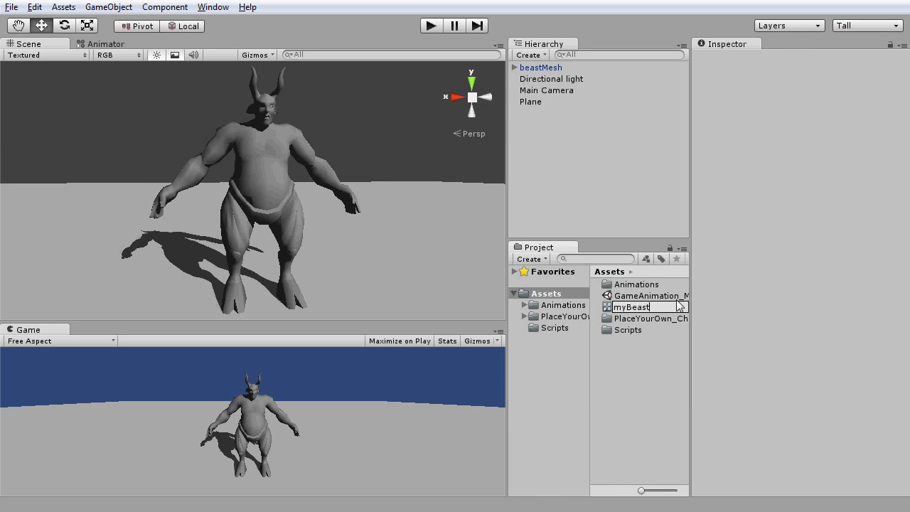
pyautogui.write('Controller')
pyautogui.press('Return')
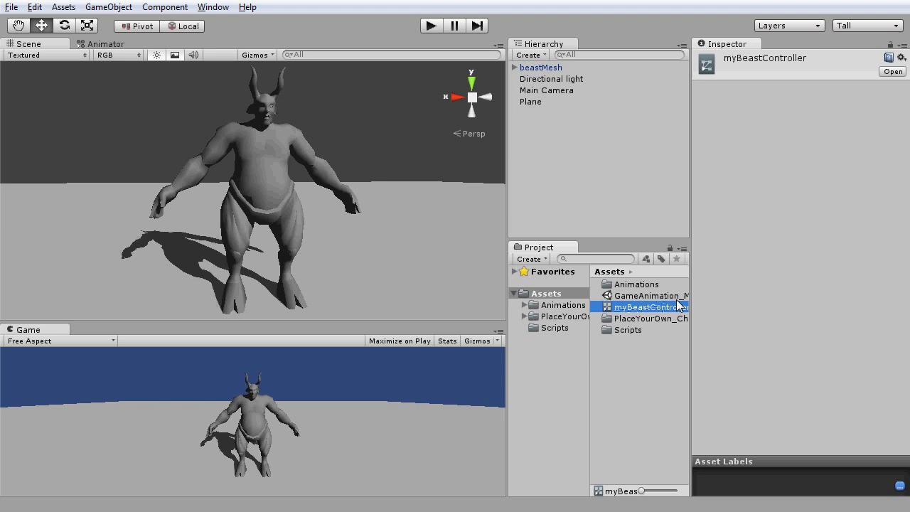
# Assign myBeastController to the beastMesh Animator's Controller field.
pyautogui.click(548, 69)
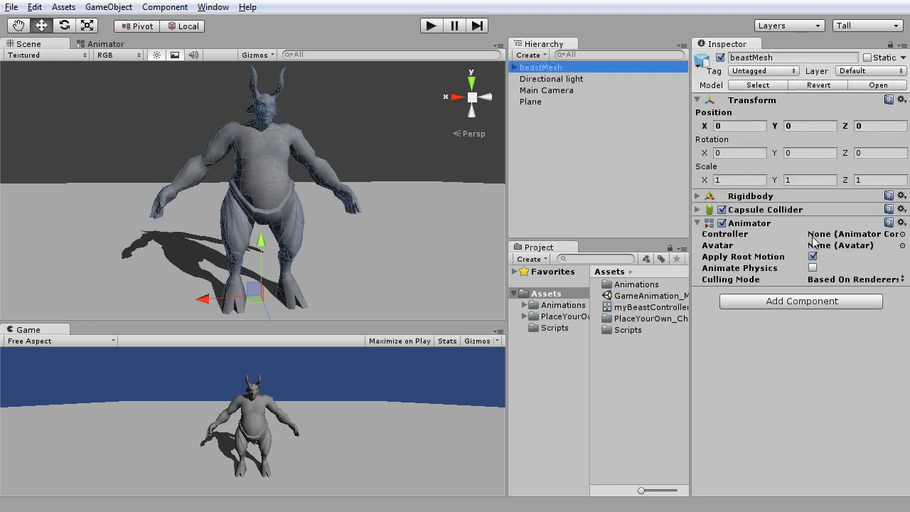
pyautogui.click(609, 308)
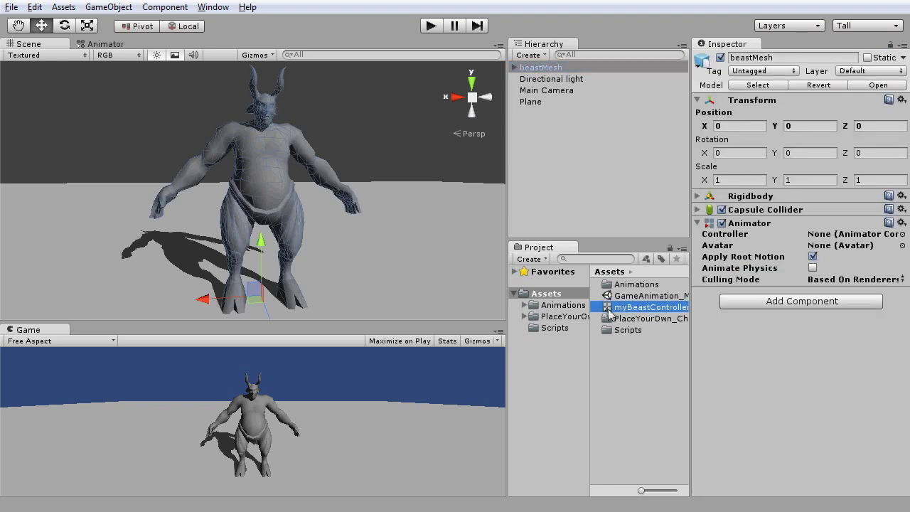
pyautogui.moveTo(609, 311); pyautogui.dragTo(816, 242)
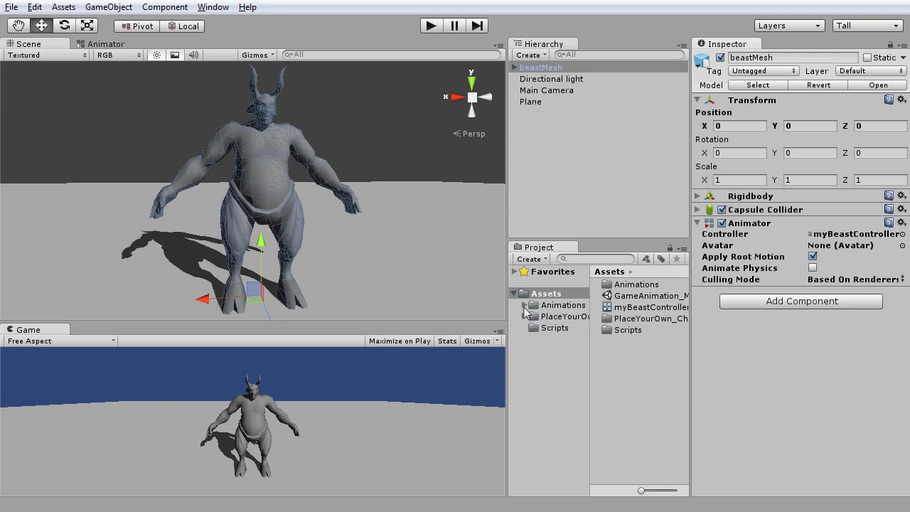
# Assign beastMeshAvatar from the PlaceYourOwn folder to the Animator's Avatar field.
pyautogui.click(523, 316)
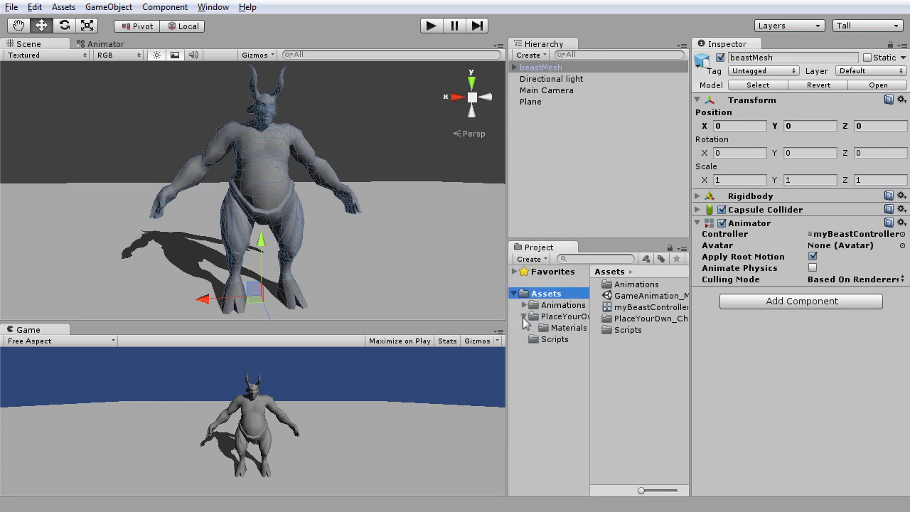
pyautogui.click(533, 316)
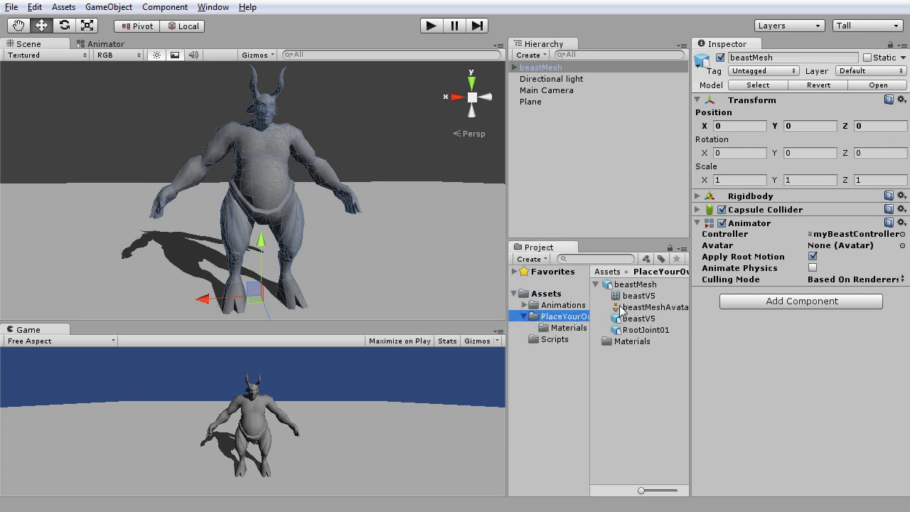
pyautogui.moveTo(634, 313); pyautogui.dragTo(818, 248)
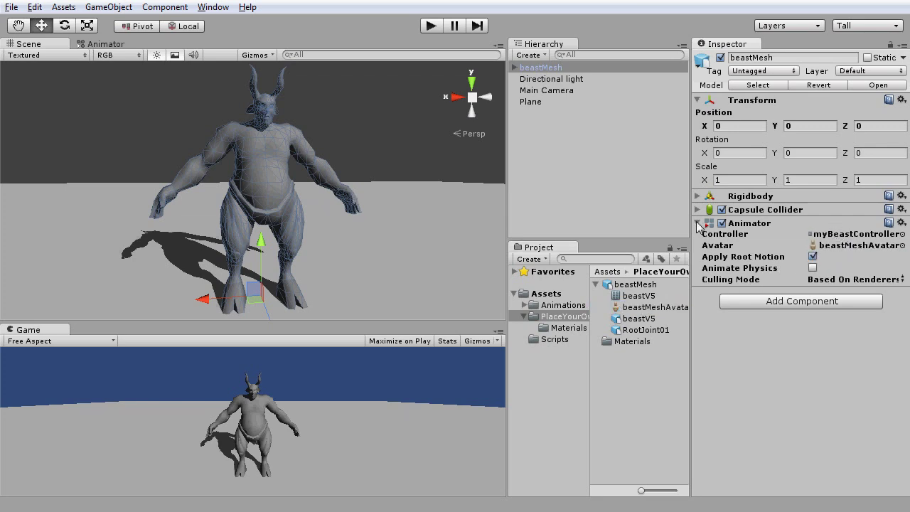
pyautogui.click(697, 224)
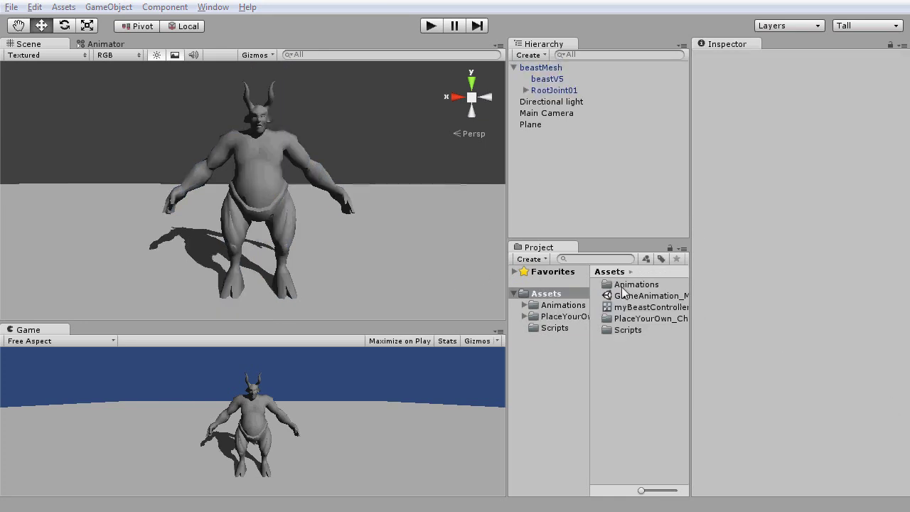
# Open myBeastController in the Animator window and list the Animations folder's clips.
pyautogui.click(611, 307)
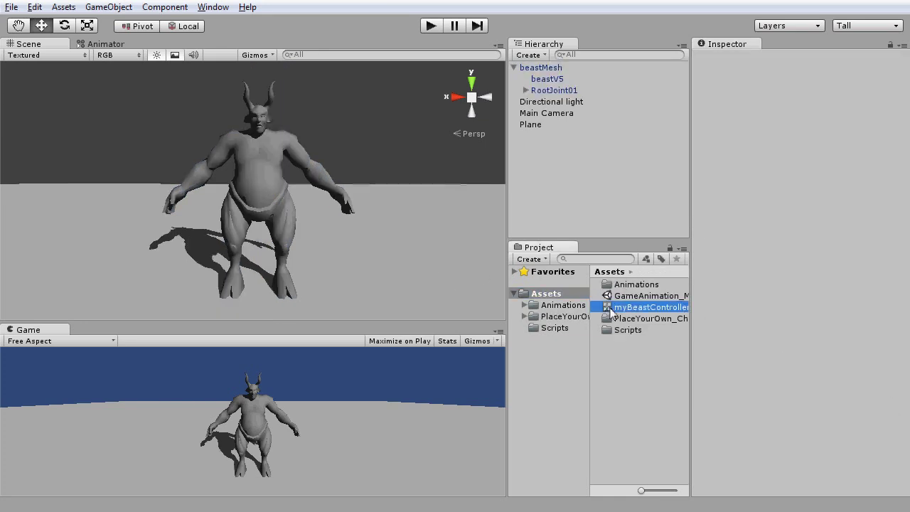
pyautogui.doubleClick(610, 308)
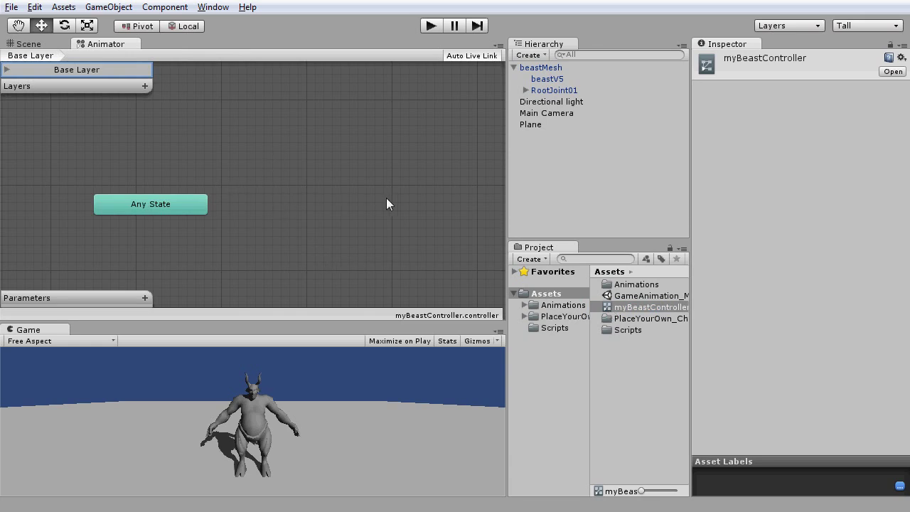
pyautogui.click(525, 306)
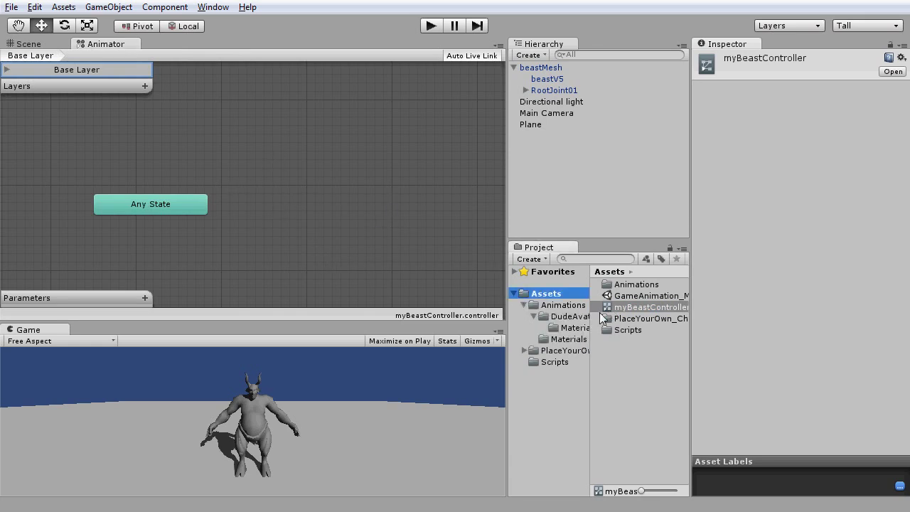
pyautogui.click(572, 308)
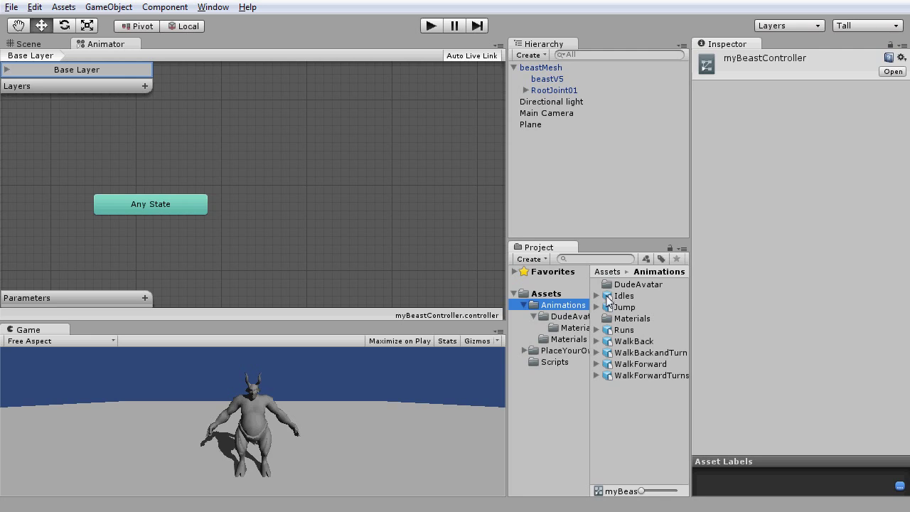
# Expand the Idles file and play its Idle clip in the Preview, rotated to face front.
pyautogui.click(618, 296)
pyautogui.click(596, 295)
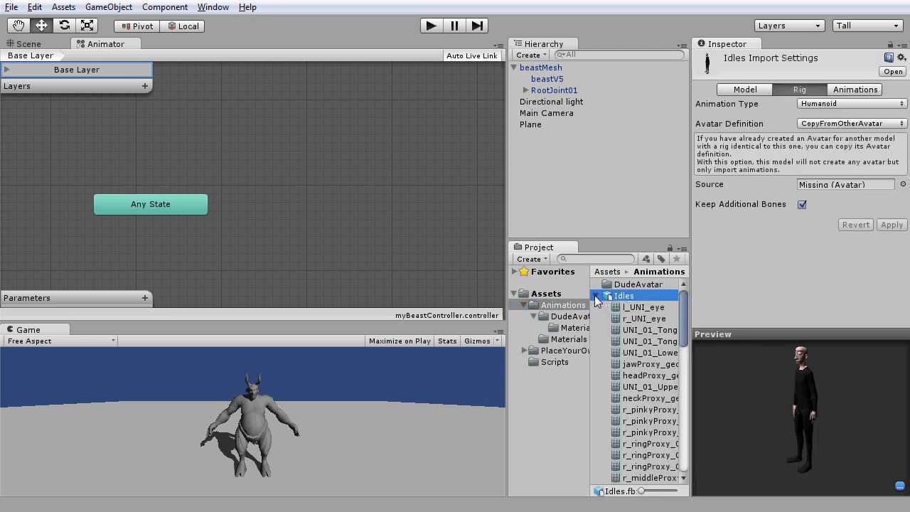
pyautogui.moveTo(682, 304); pyautogui.dragTo(680, 429)
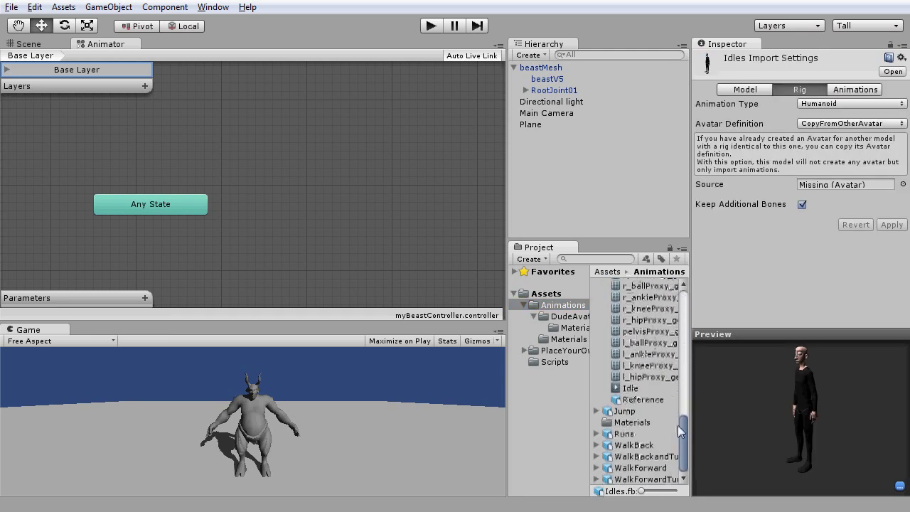
pyautogui.click(612, 388)
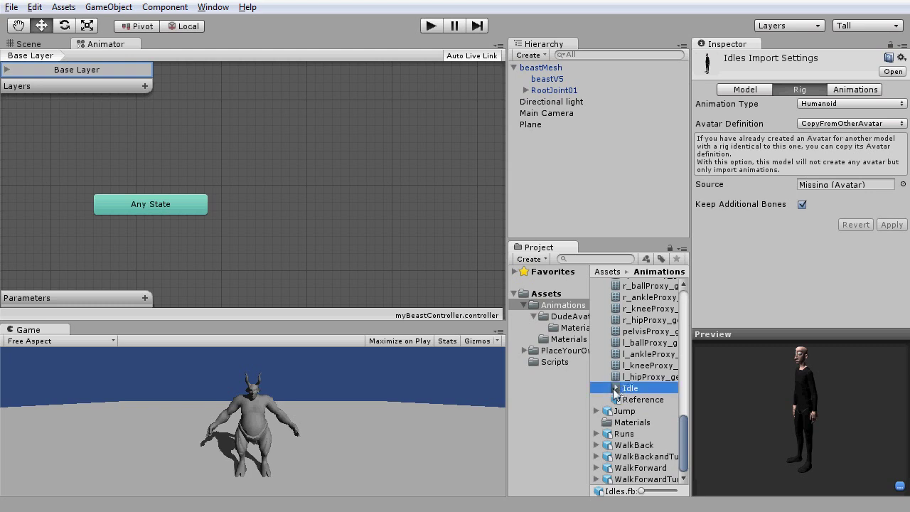
pyautogui.moveTo(751, 427)
pyautogui.mouseDown()
pyautogui.moveTo(796, 428)
pyautogui.moveTo(740, 413)
pyautogui.mouseUp()
pyautogui.click(704, 349)
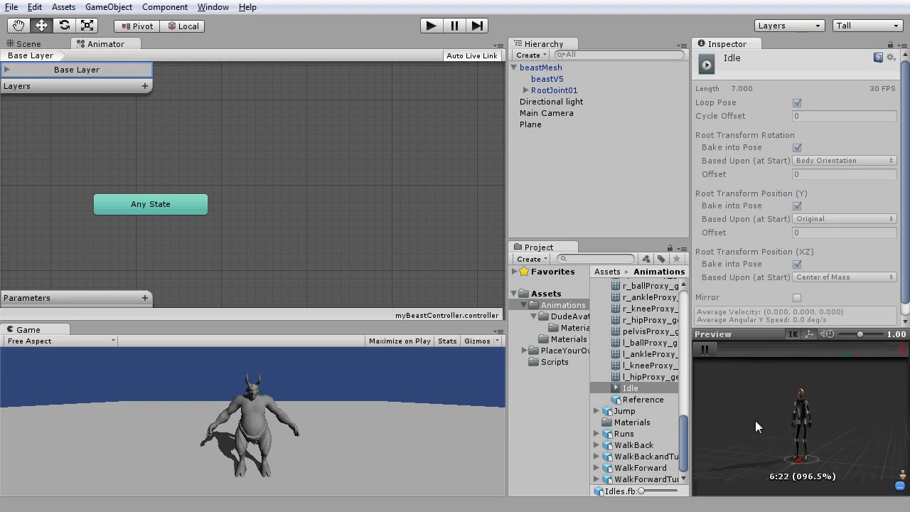
# Show the Idle clip on the beastMesh model from PlaceYourOwn in the Preview, then pause it.
pyautogui.click(555, 352)
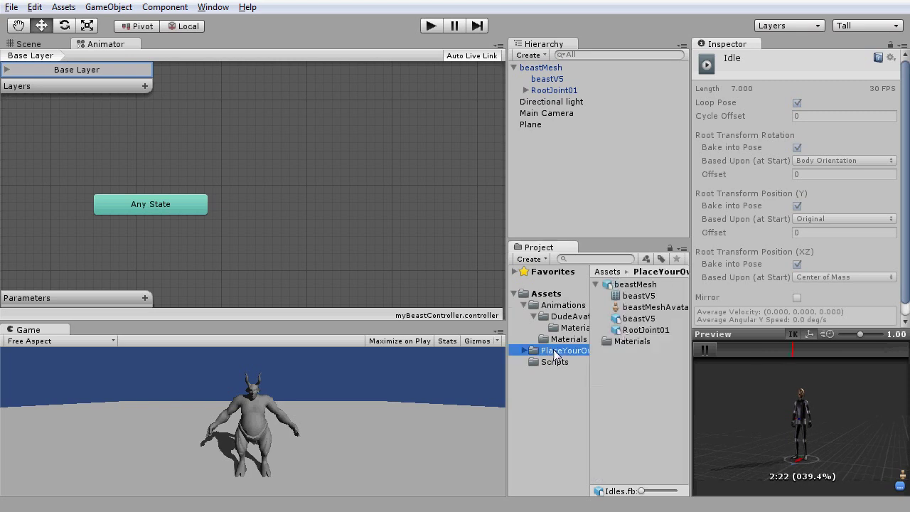
pyautogui.click(626, 284)
pyautogui.moveTo(626, 284); pyautogui.dragTo(767, 406)
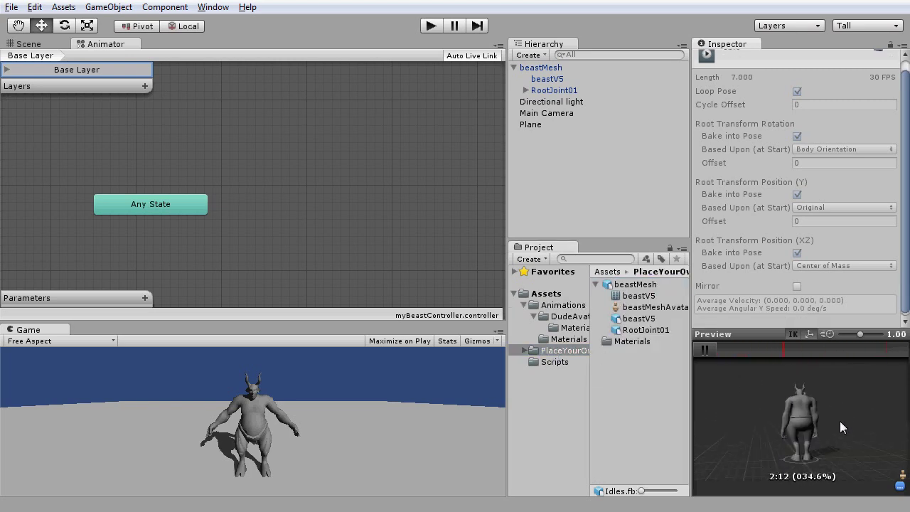
pyautogui.click(704, 349)
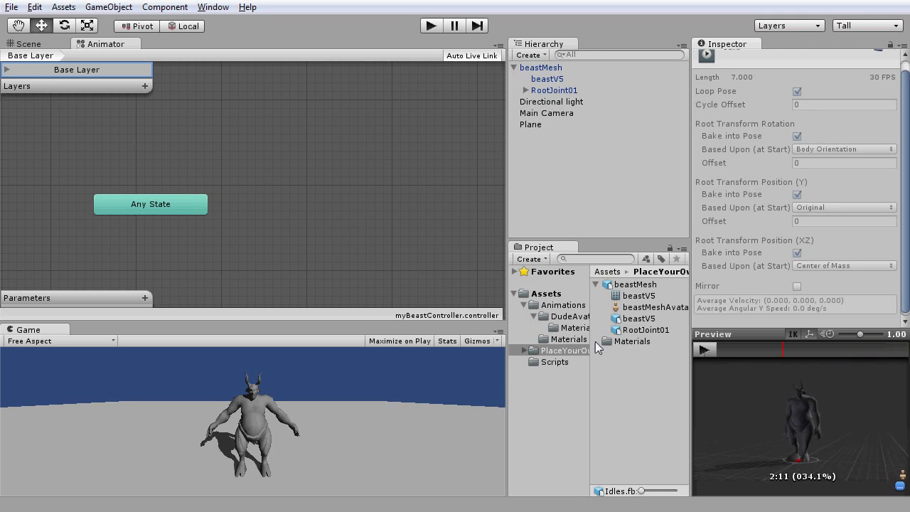
# Drag the Idle clip from the Animations folder into the Animator state machine.
pyautogui.click(563, 305)
pyautogui.moveTo(683, 313); pyautogui.dragTo(687, 444)
pyautogui.moveTo(642, 387); pyautogui.dragTo(344, 210)
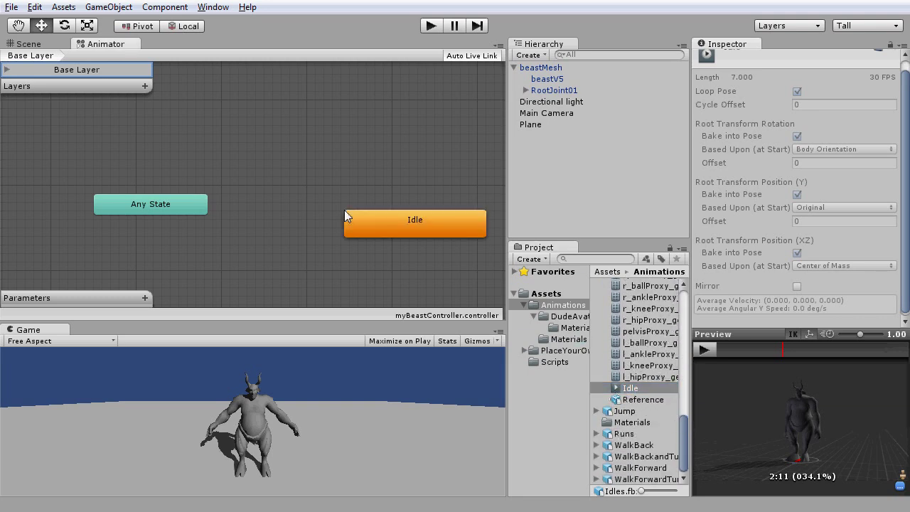
# Place the new Idle state beside Any State and select beastMesh to check its Animator.
pyautogui.moveTo(427, 229); pyautogui.dragTo(334, 208)
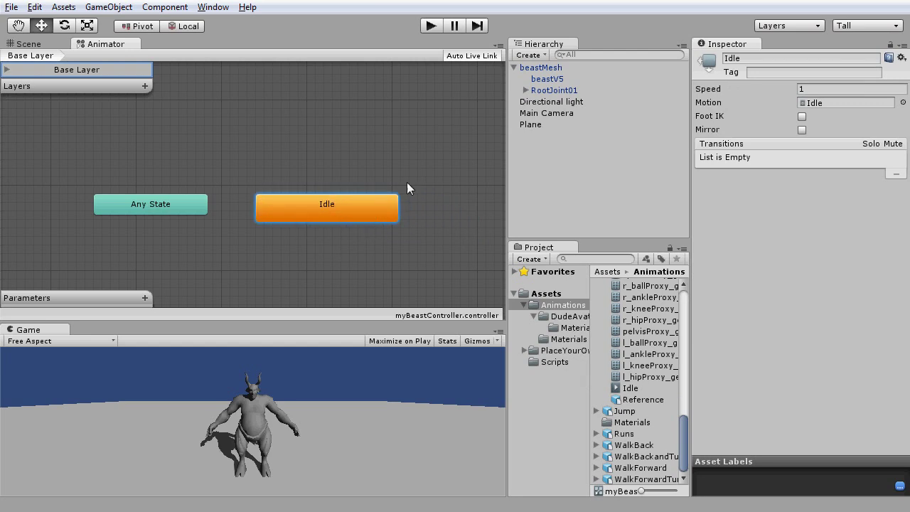
pyautogui.click(533, 68)
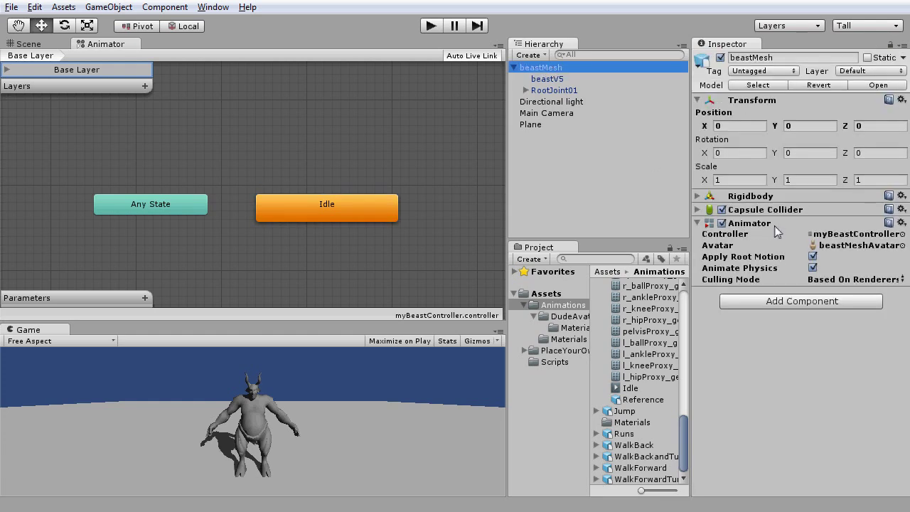
pyautogui.click(813, 268)
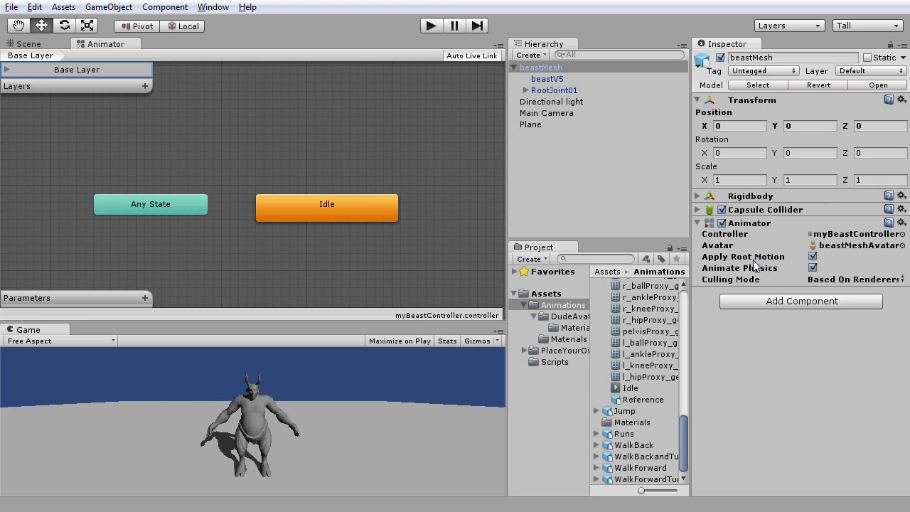
# Run the game in the Scene view, orbit around the idling beast, then stop playback.
pyautogui.click(30, 45)
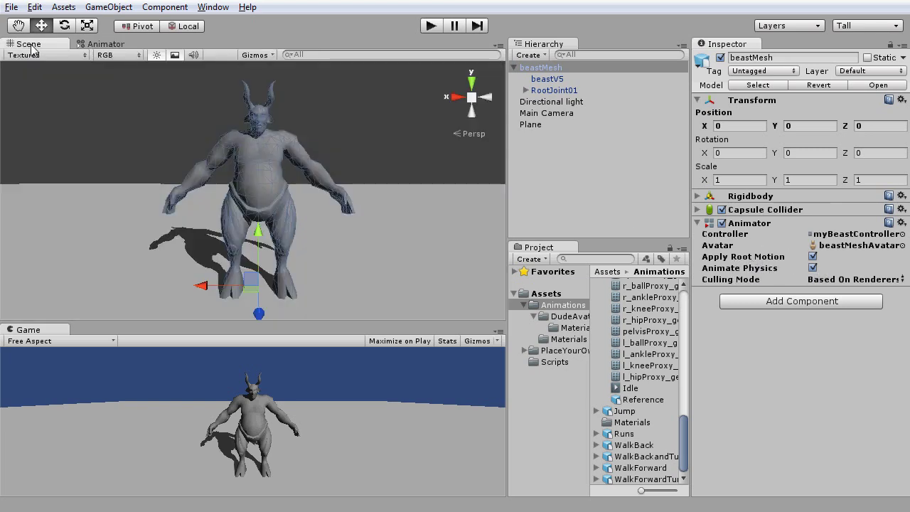
pyautogui.click(430, 26)
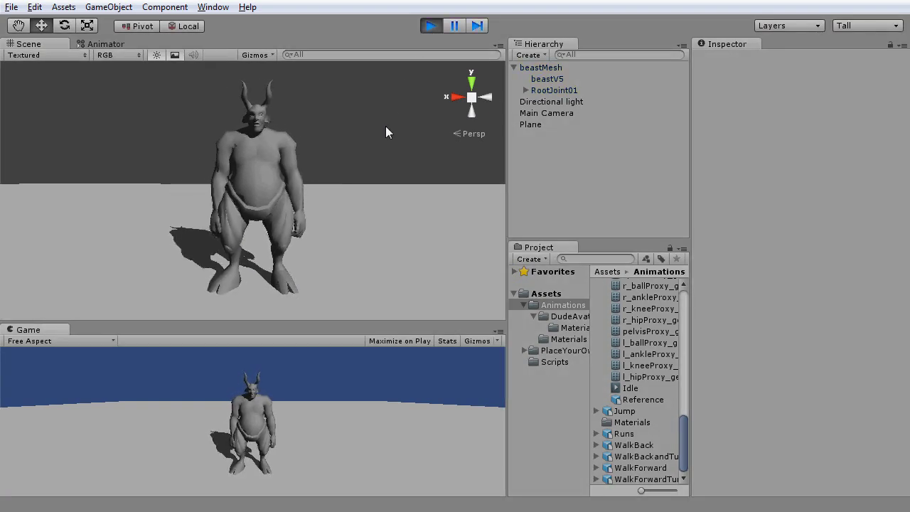
pyautogui.keyDown('alt'); pyautogui.moveTo(385, 126); pyautogui.dragTo(327, 140); pyautogui.keyUp('alt')
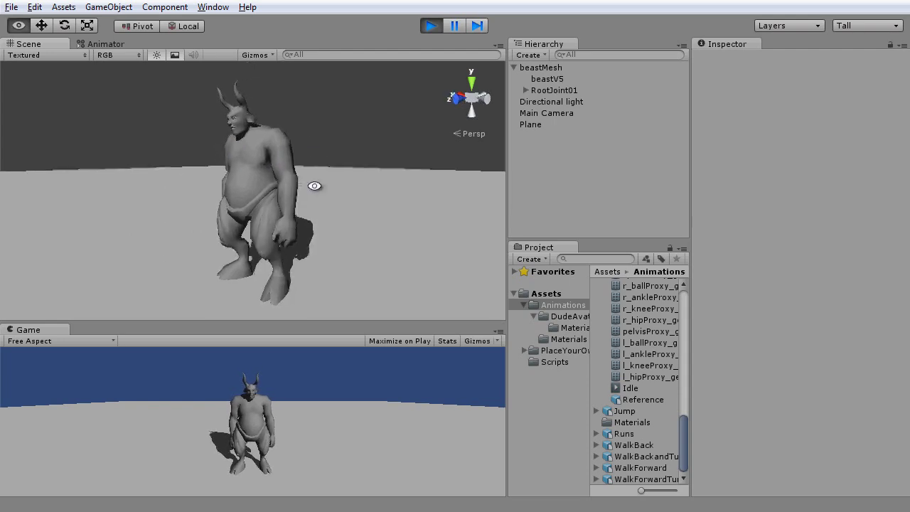
pyautogui.click(432, 26)
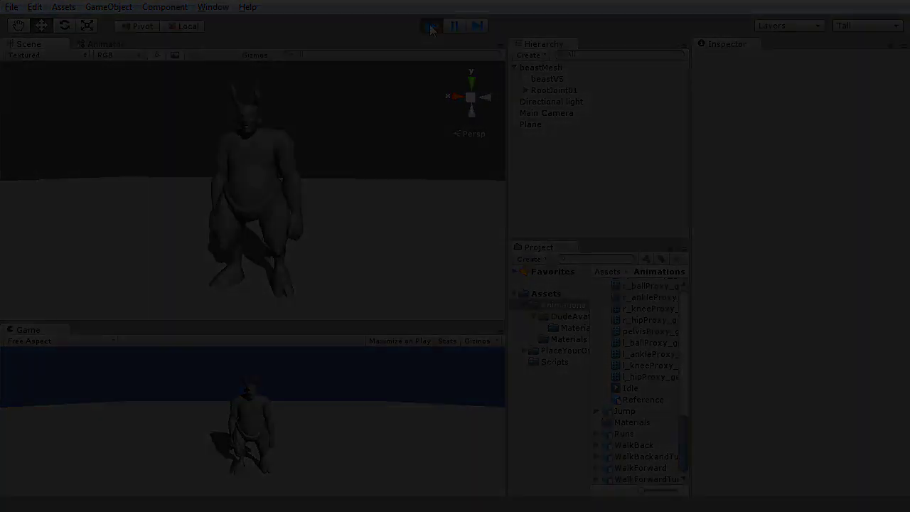